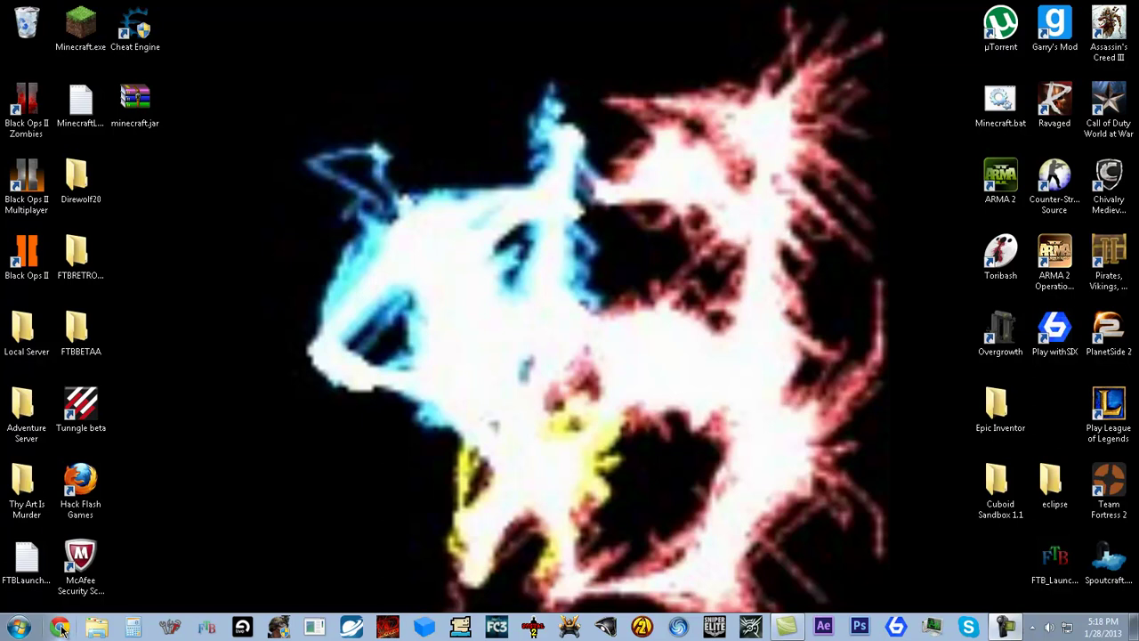
# Step: Search the web for "cheat engine", open the Cheat Engine downloads page, and return to the desktop
pyautogui.click(134, 36)
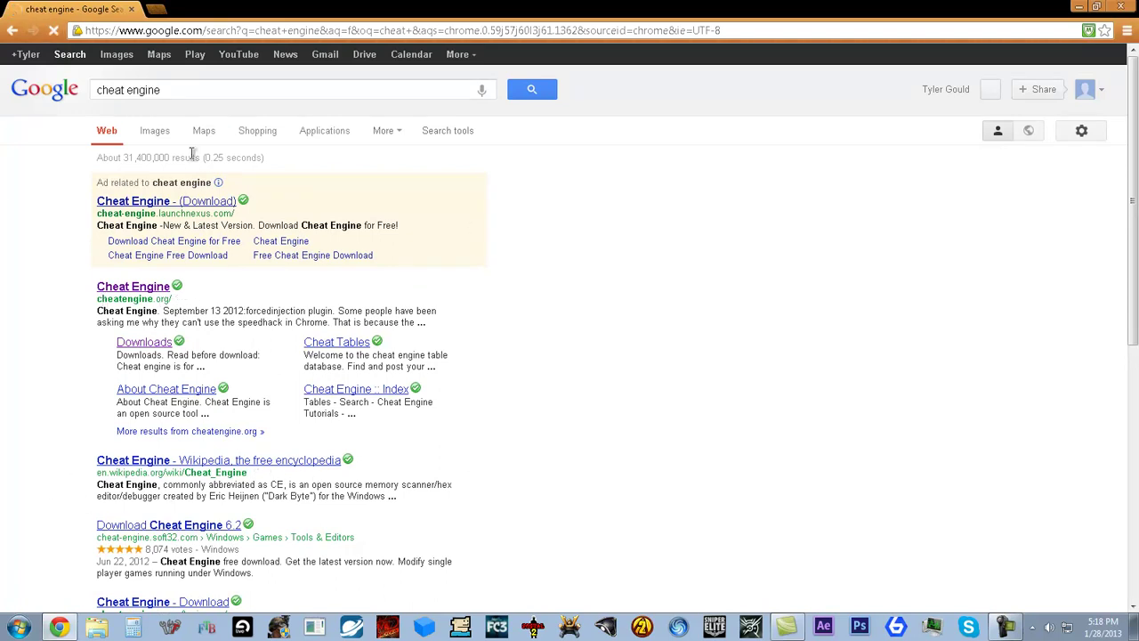
pyautogui.click(145, 344)
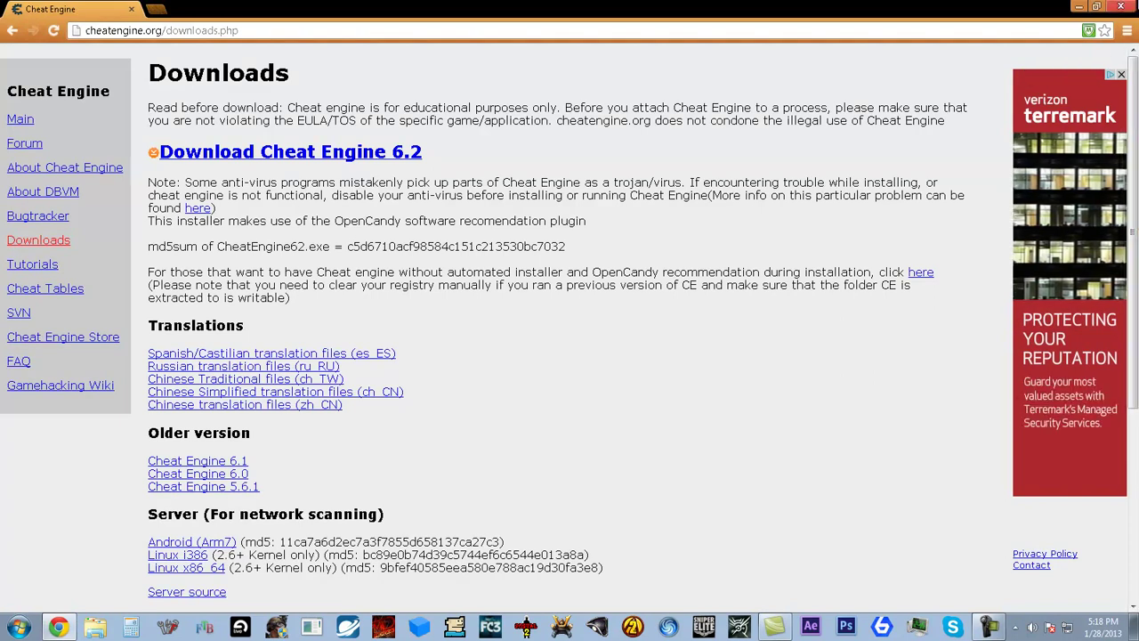
pyautogui.press('super+d')
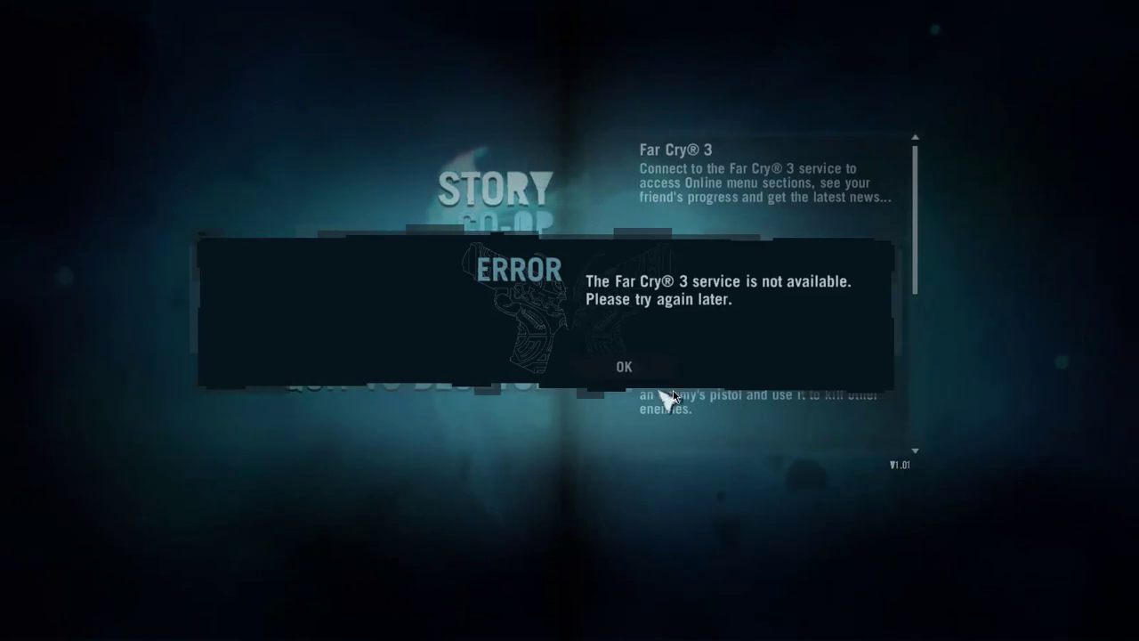
# Step: Dismiss the Far Cry 3 service error and load a saved story game
pyautogui.click(630, 381)
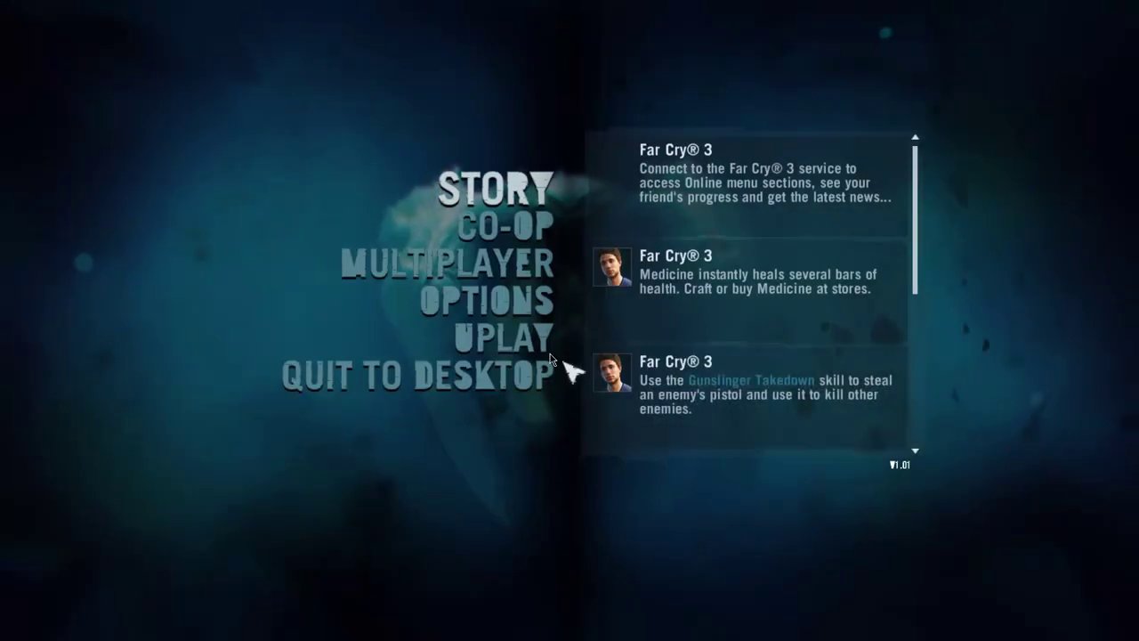
pyautogui.click(516, 192)
pyautogui.click(498, 225)
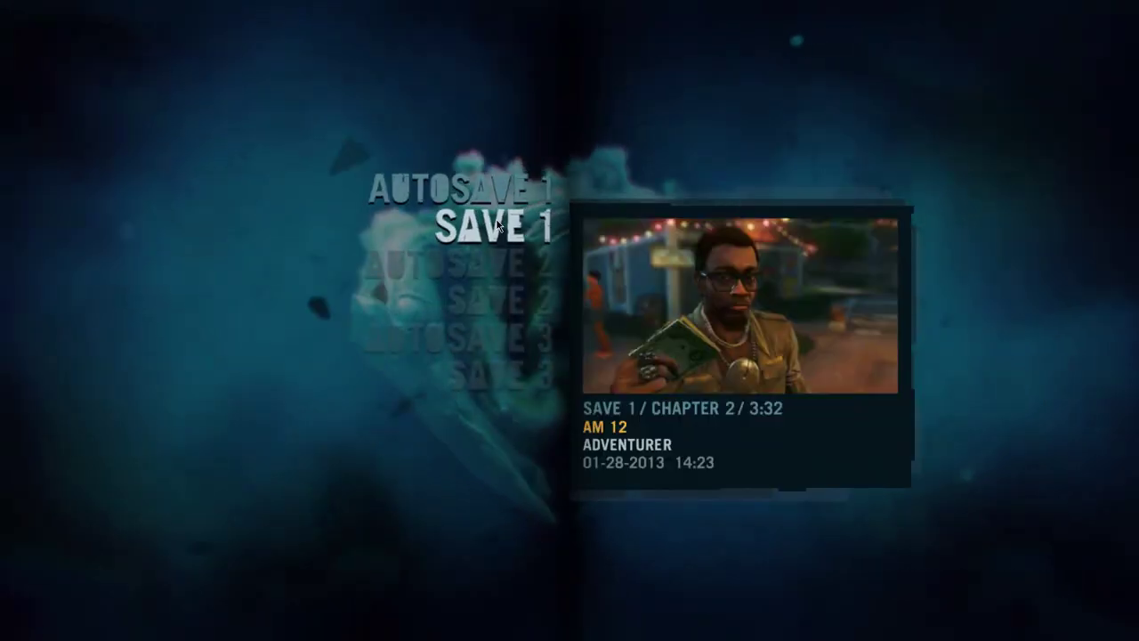
pyautogui.click(499, 225)
pyautogui.click(762, 365)
pyautogui.click(508, 191)
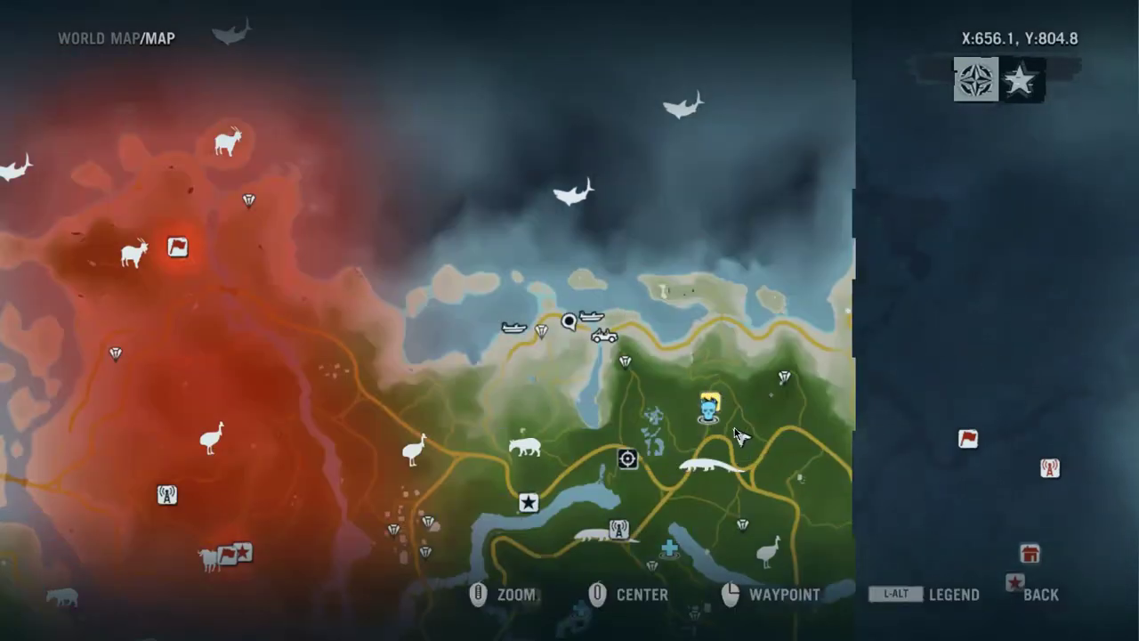
# Step: Fast travel to the marked map location and open the weapon store at the Guns for Sale locker
pyautogui.click(713, 399)
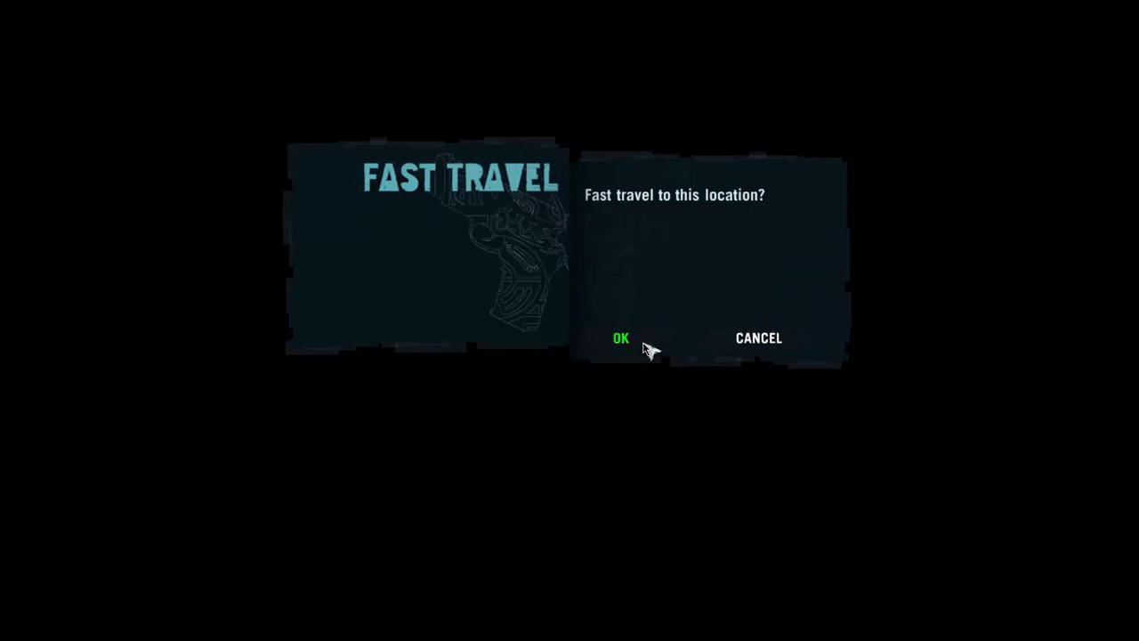
pyautogui.click(647, 347)
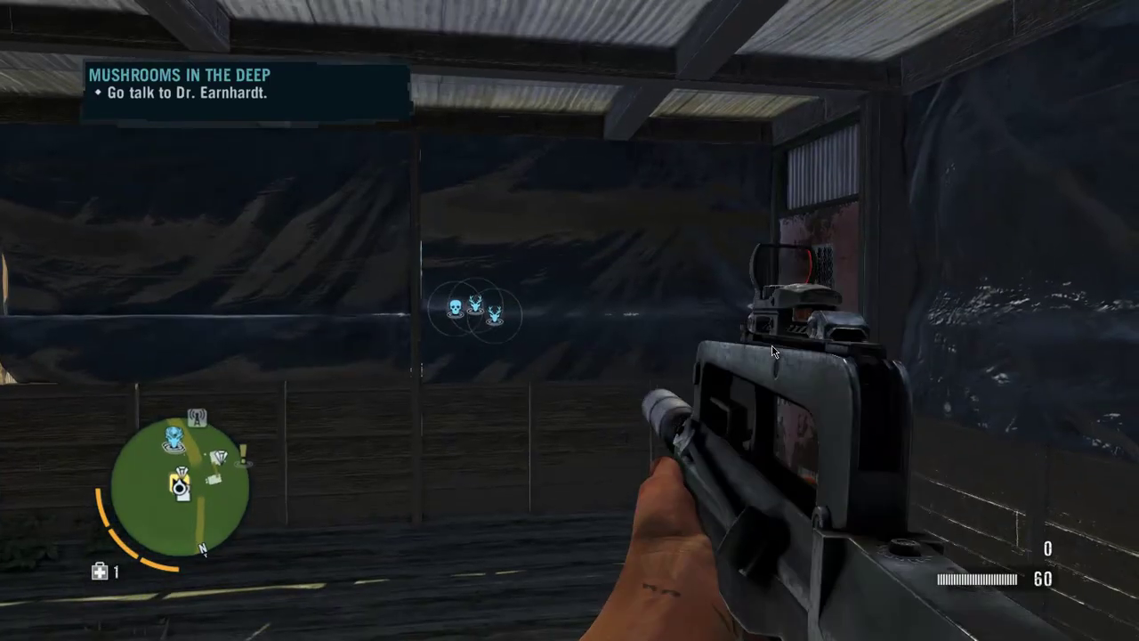
pyautogui.scroll(-1, 773, 352)
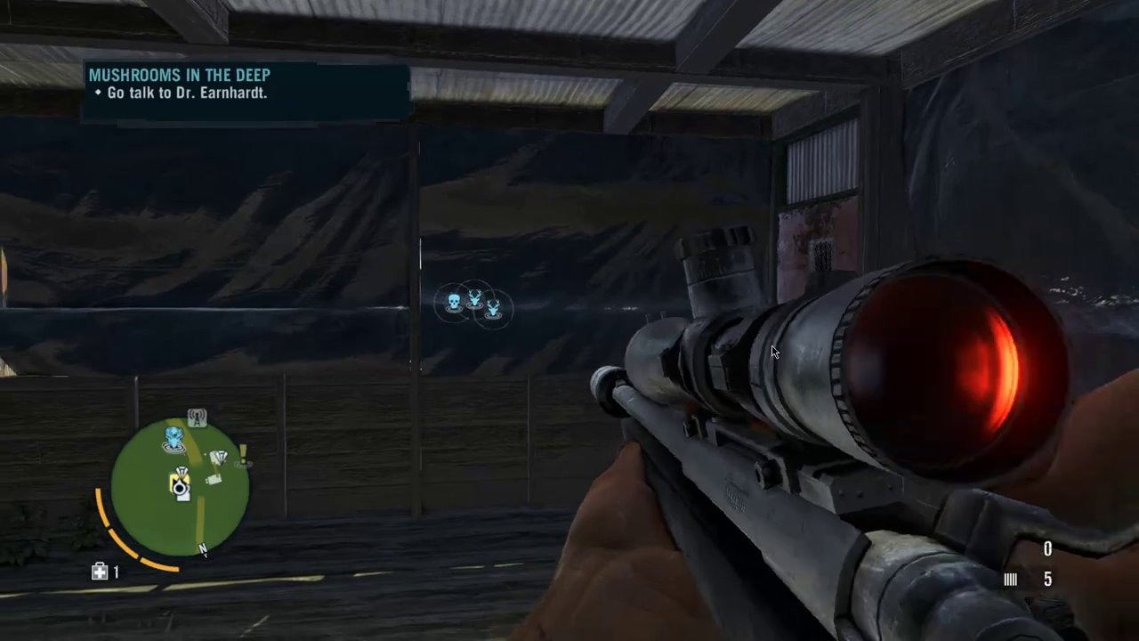
pyautogui.scroll(-1, 773, 351)
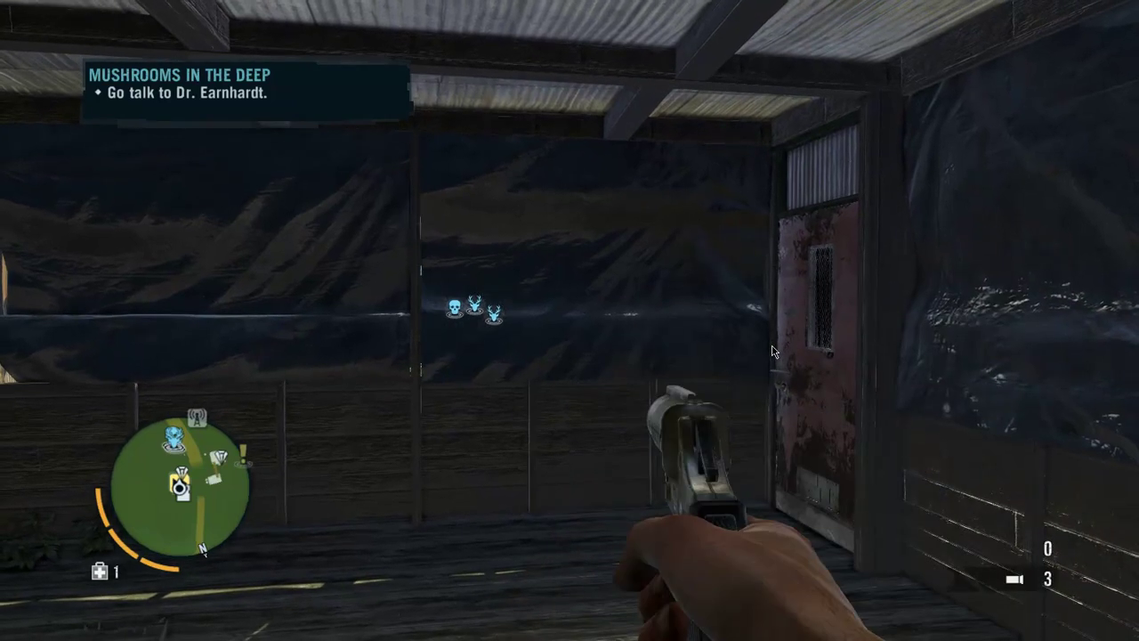
pyautogui.press('w')
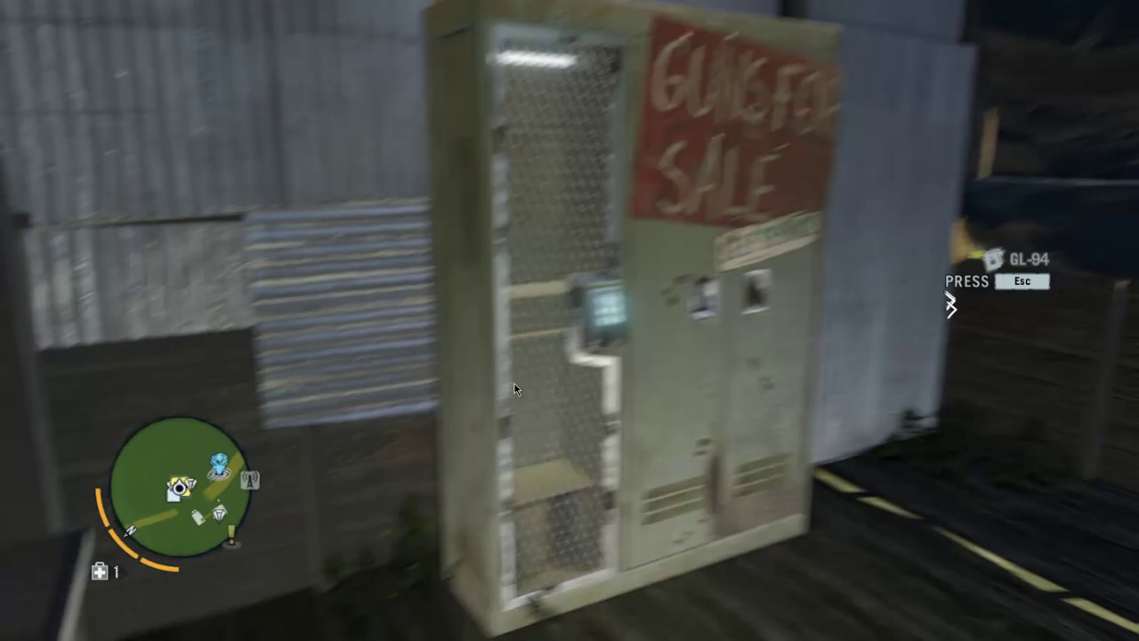
pyautogui.press('e')
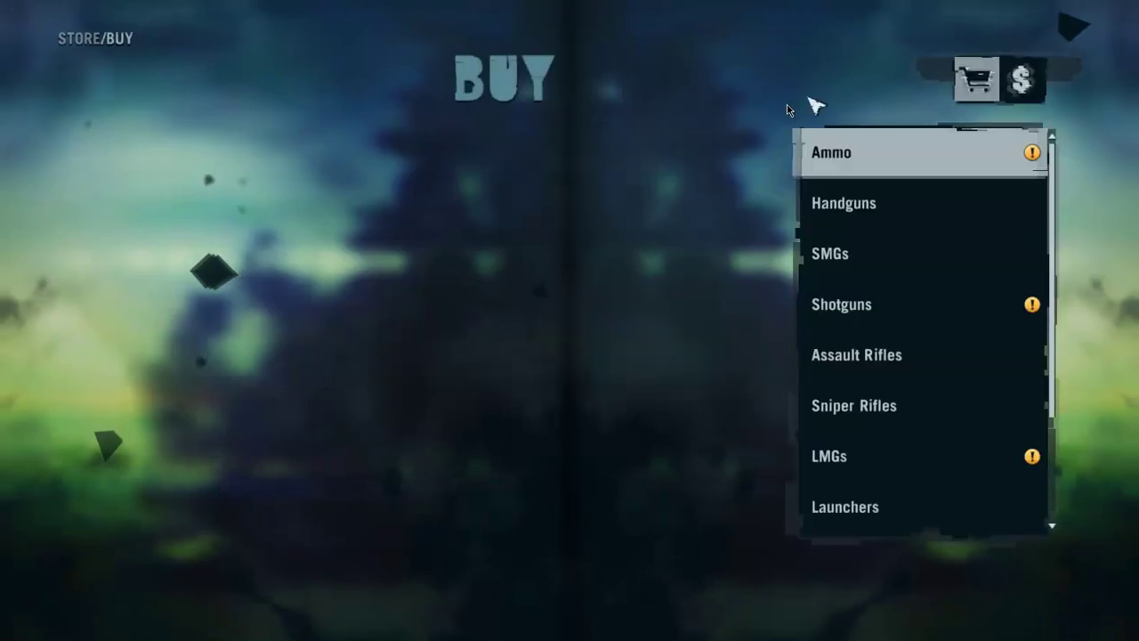
# Step: Switch out of the game to the desktop and launch Cheat Engine 6.2 (64-bit)
pyautogui.hotkey('alt', 'Tab')
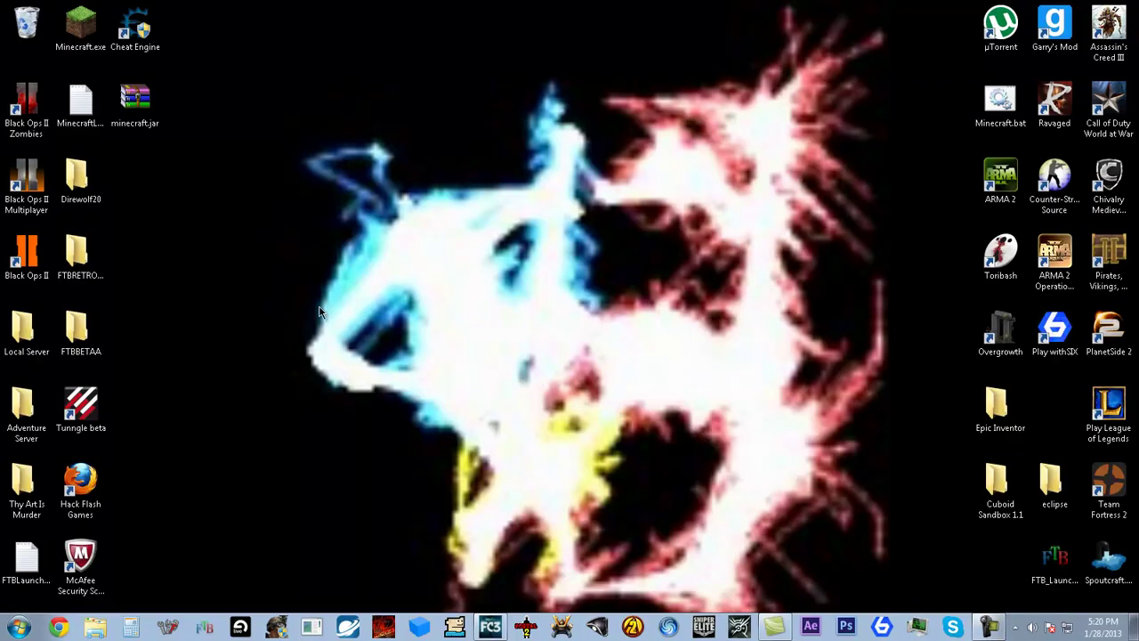
pyautogui.press('super')
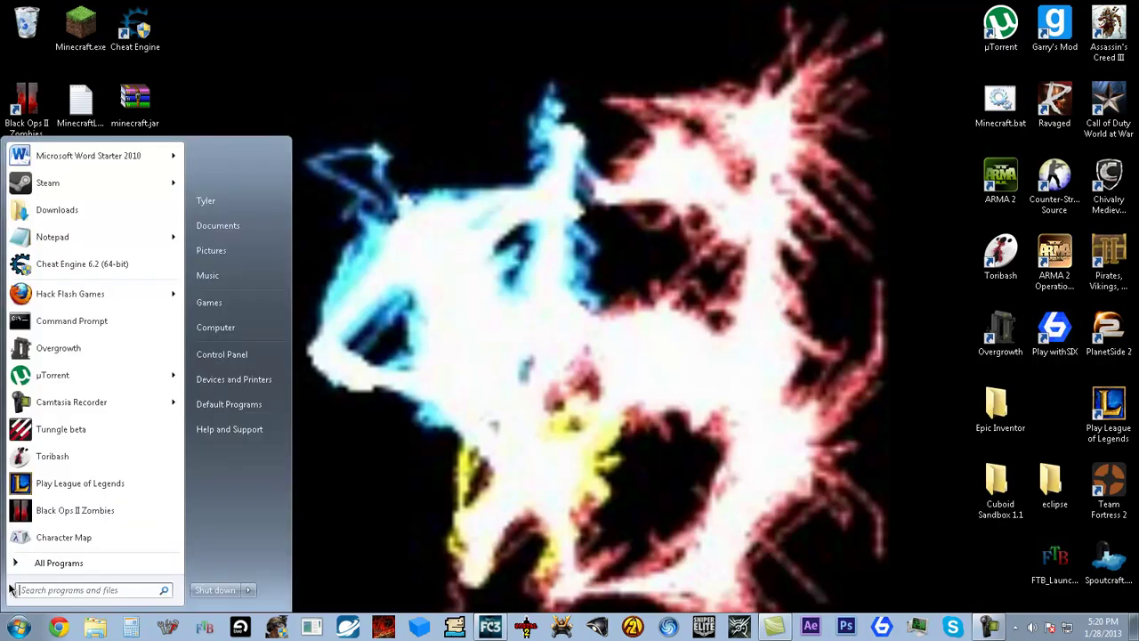
pyautogui.click(77, 270)
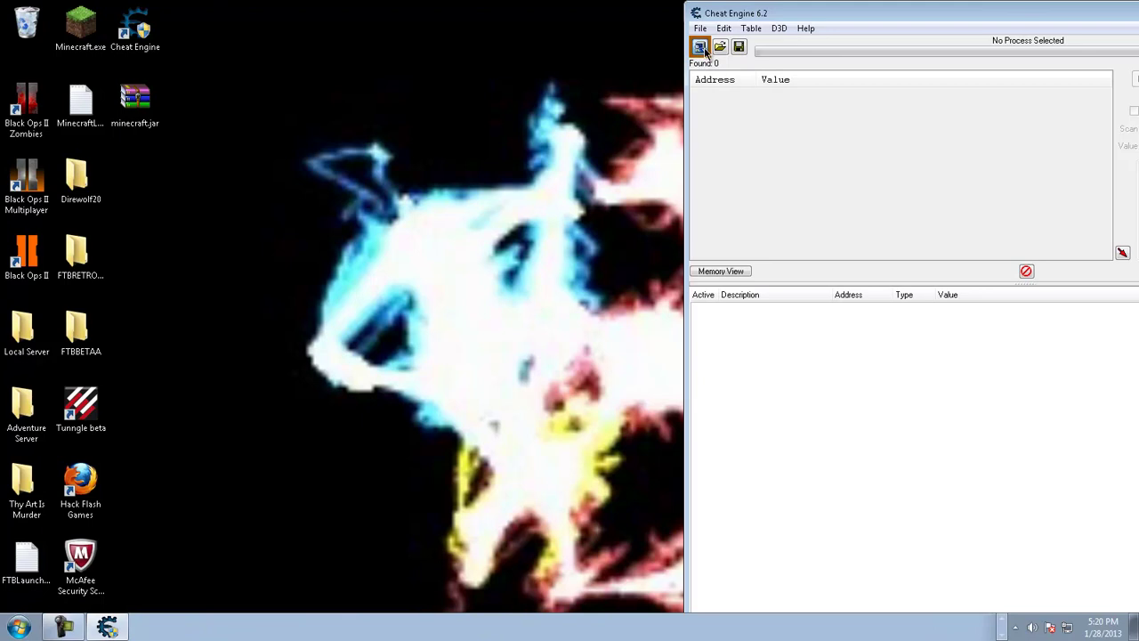
# Step: Attach Cheat Engine to the Far Cry 3 process from the list of open windows and maximize its window
pyautogui.click(705, 52)
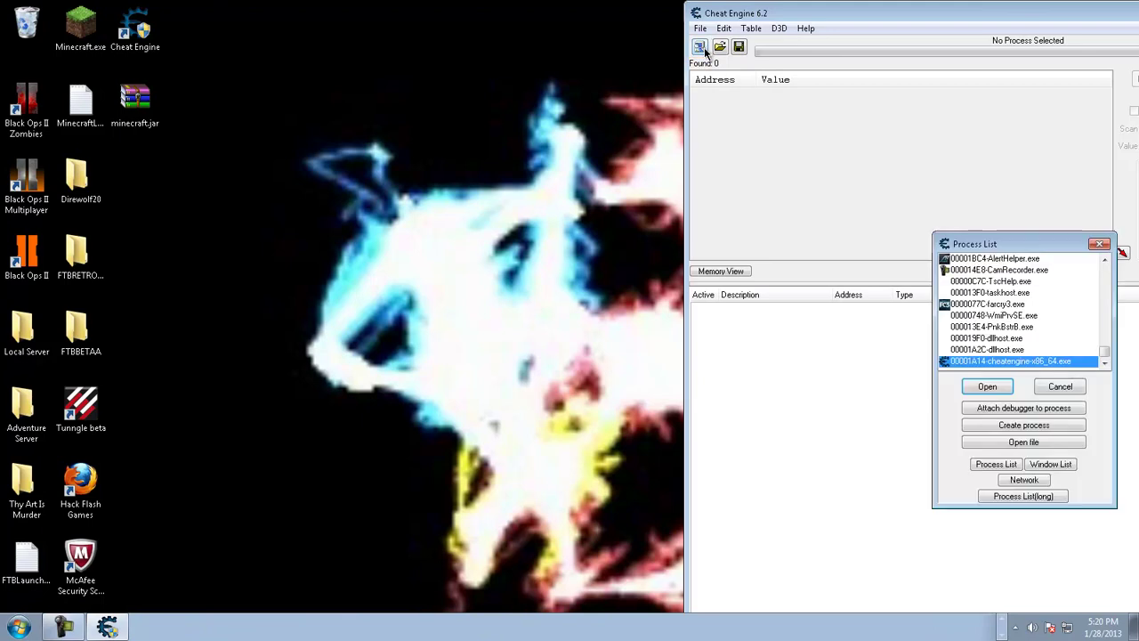
pyautogui.click(1059, 466)
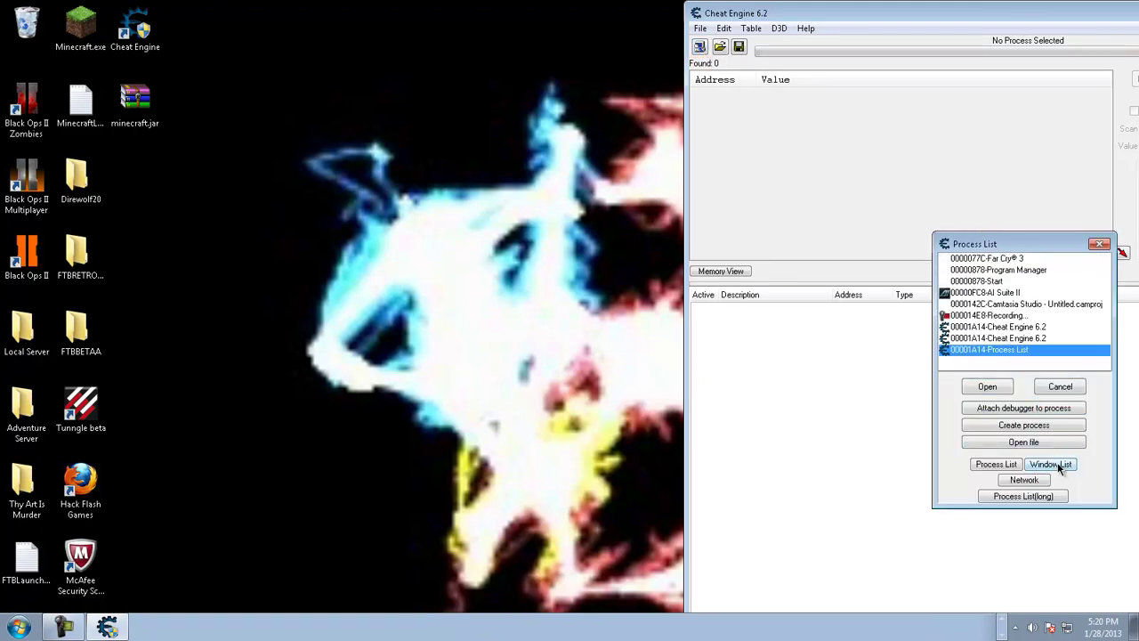
pyautogui.click(966, 259)
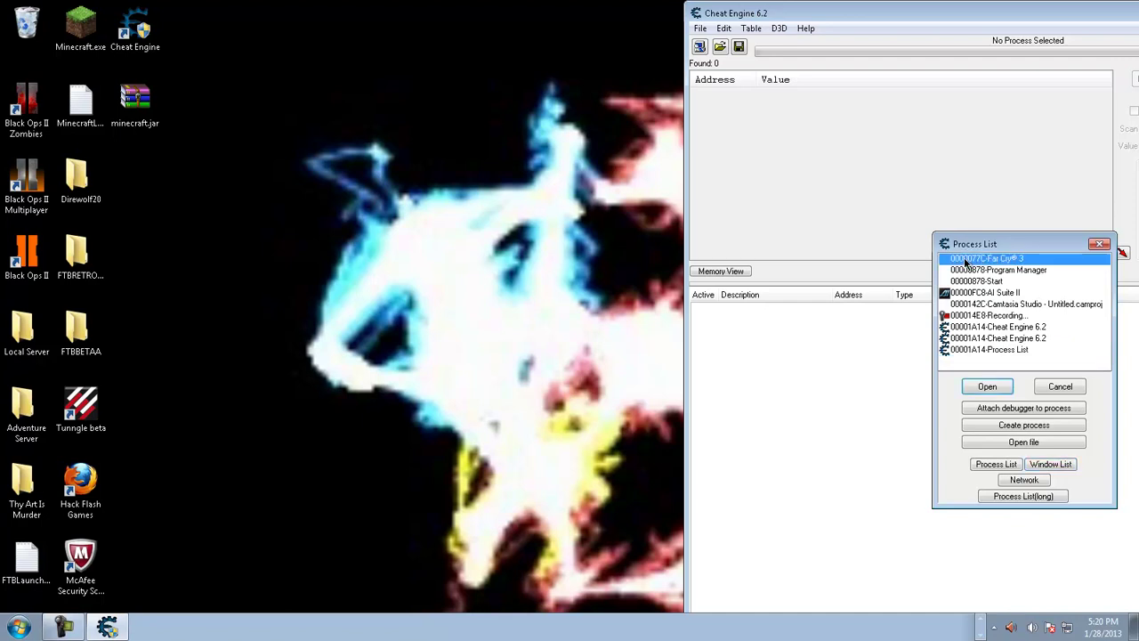
pyautogui.doubleClick(966, 259)
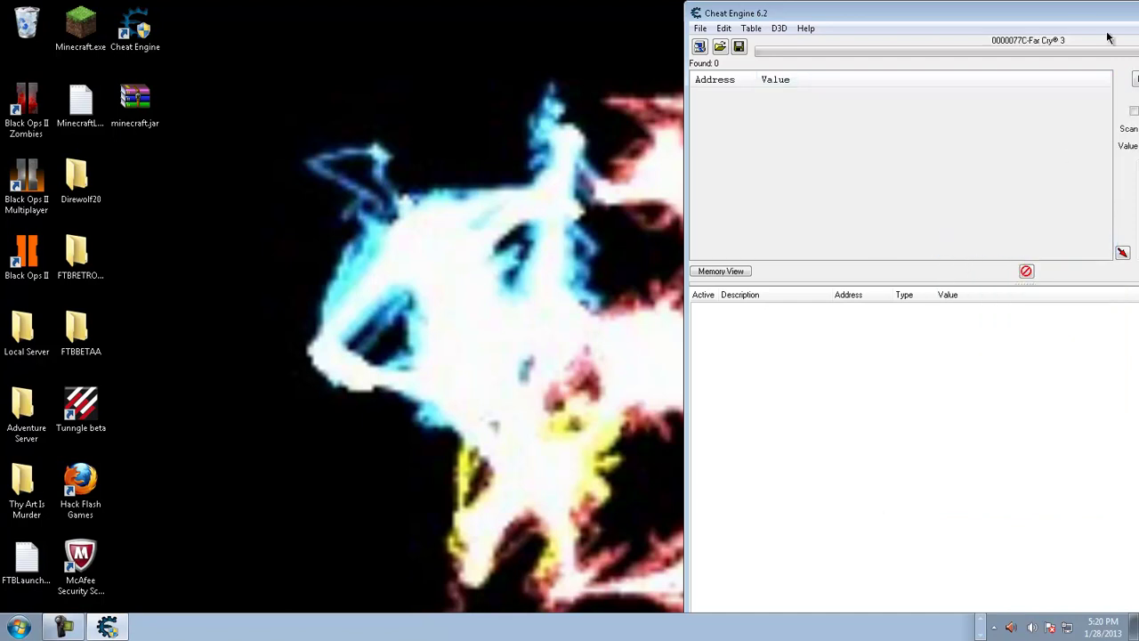
pyautogui.press('super+Up')
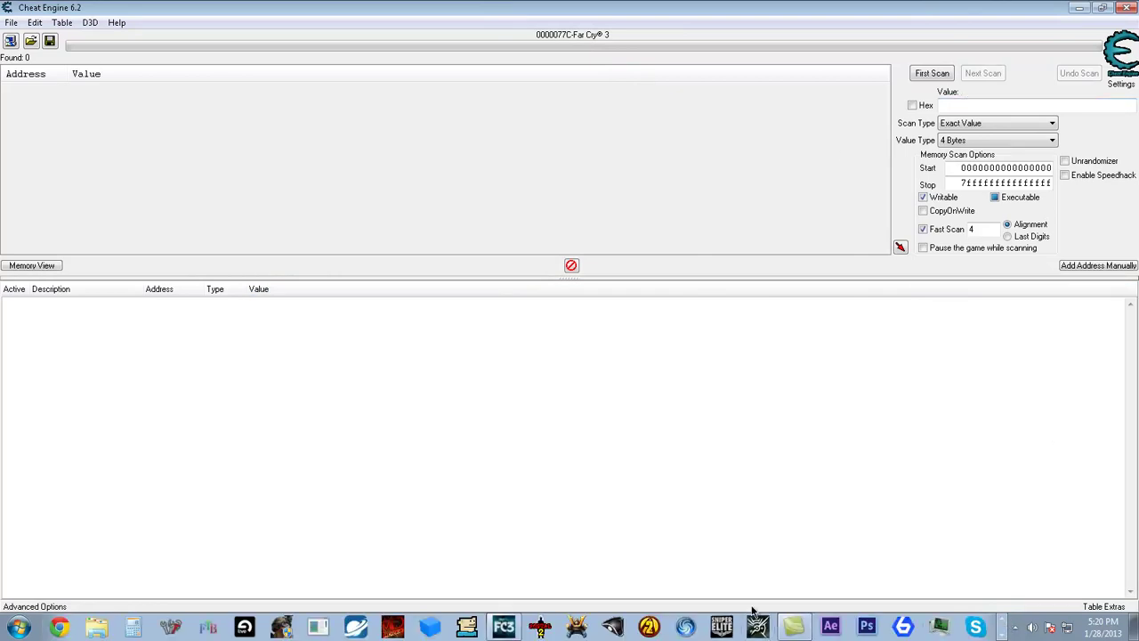
# Step: Check the money amount in the Far Cry 3 store, run a first 4-byte exact-value scan for 5837, and review the found addresses
pyautogui.click(504, 627)
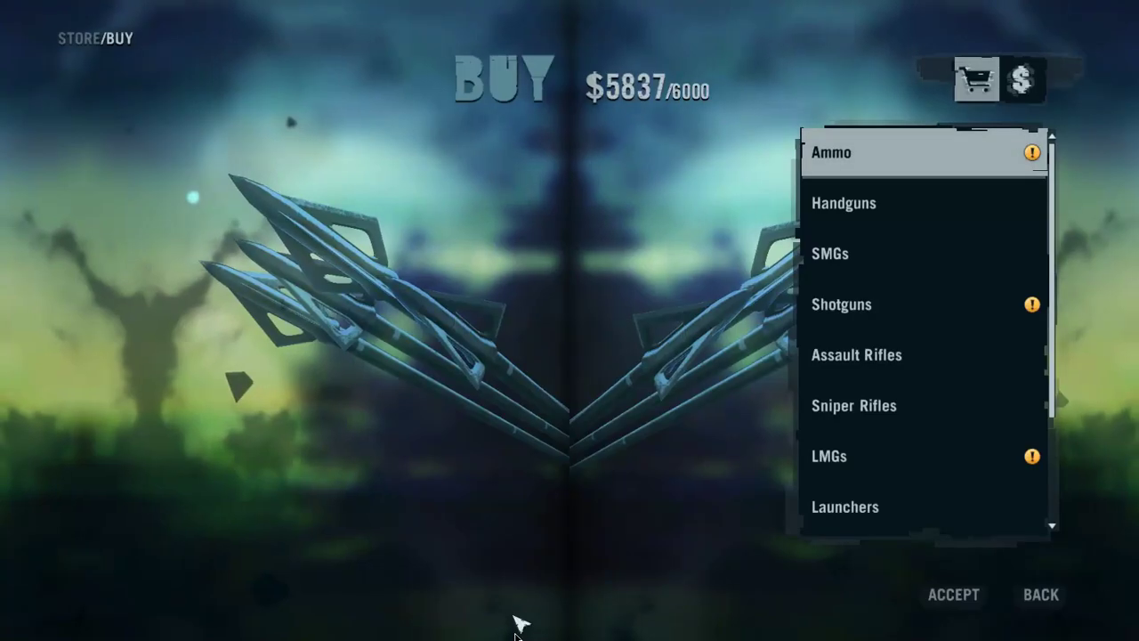
pyautogui.hotkey('alt', 'Tab')
pyautogui.click(958, 104)
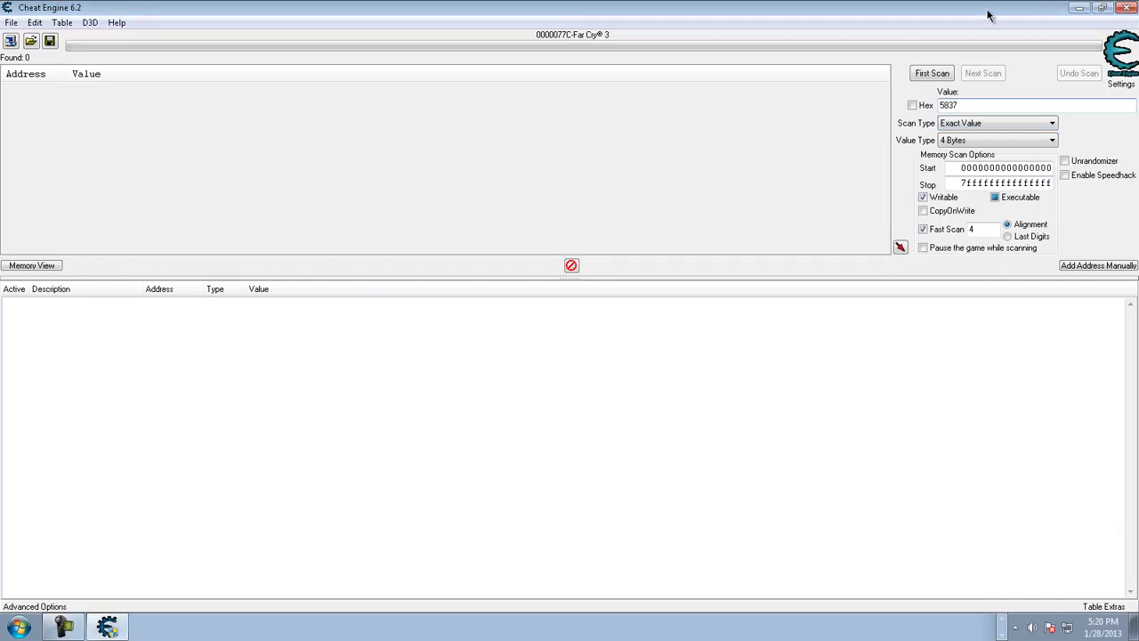
pyautogui.write('5837')
pyautogui.click(932, 77)
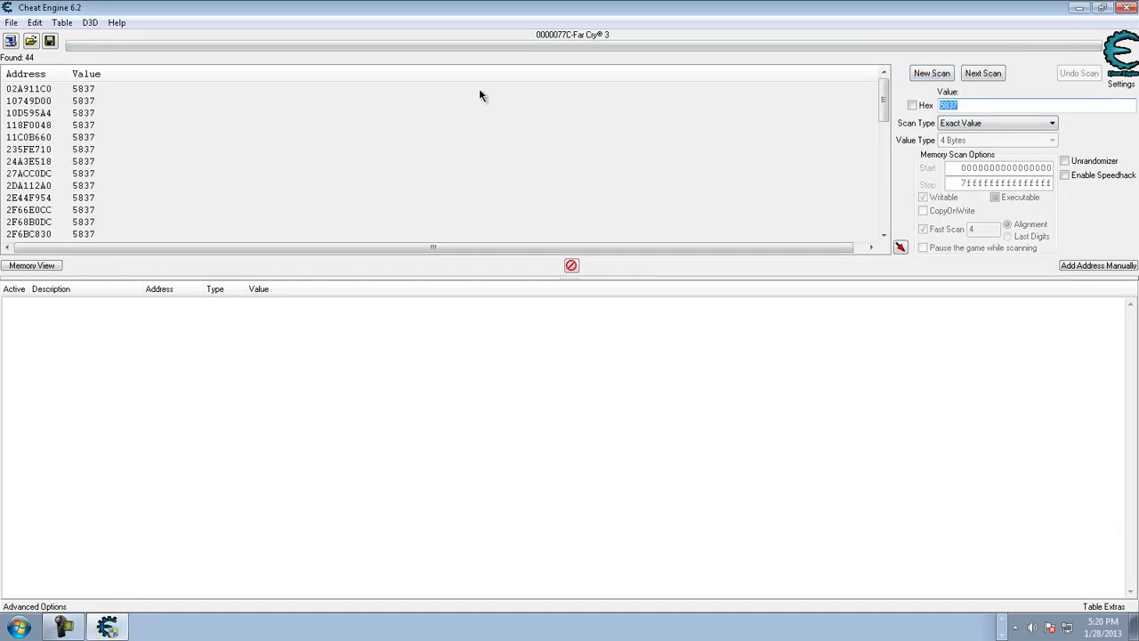
pyautogui.scroll(-5, 262, 183)
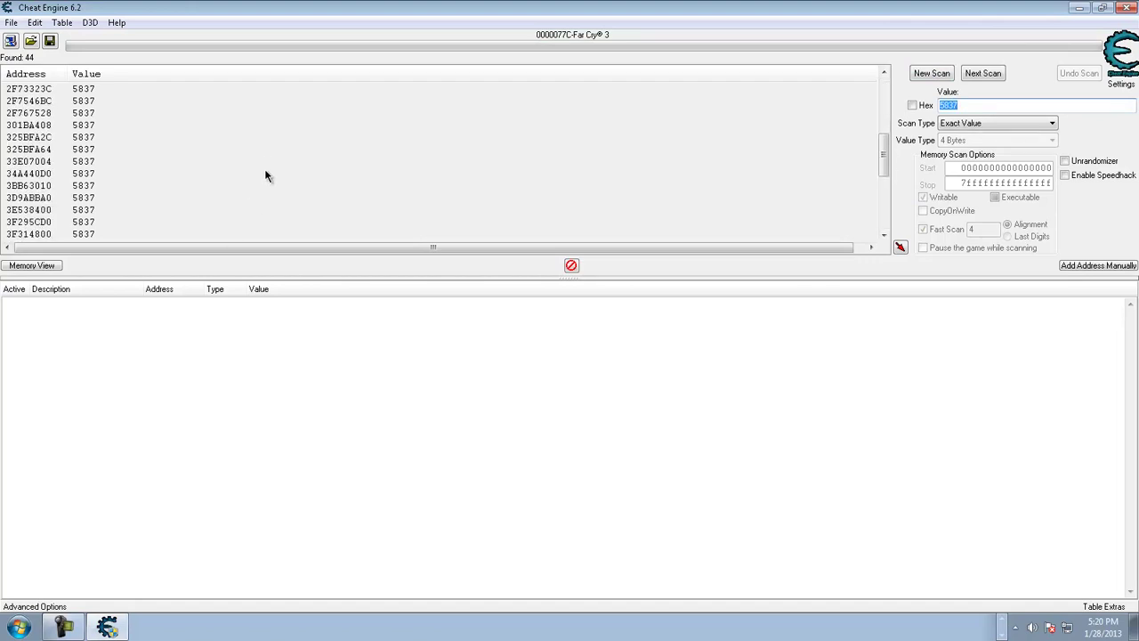
pyautogui.scroll(-5, 271, 172)
pyautogui.scroll(10, 273, 157)
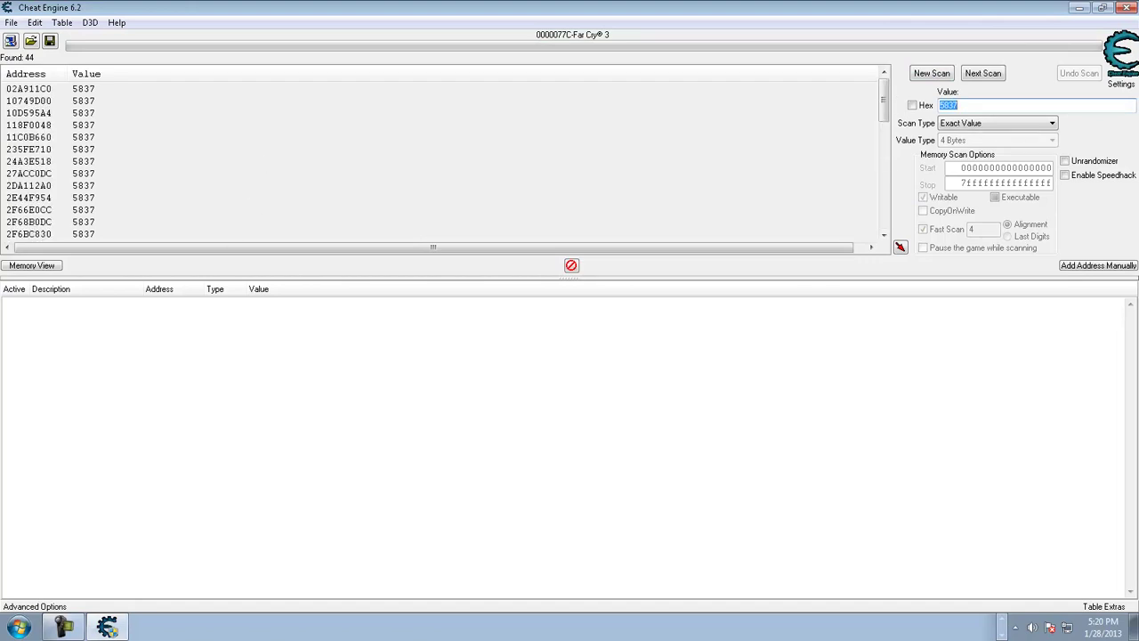
# Step: Return to the Far Cry 3 store and quick sell all unusable loot to change the money amount
pyautogui.click(1002, 617)
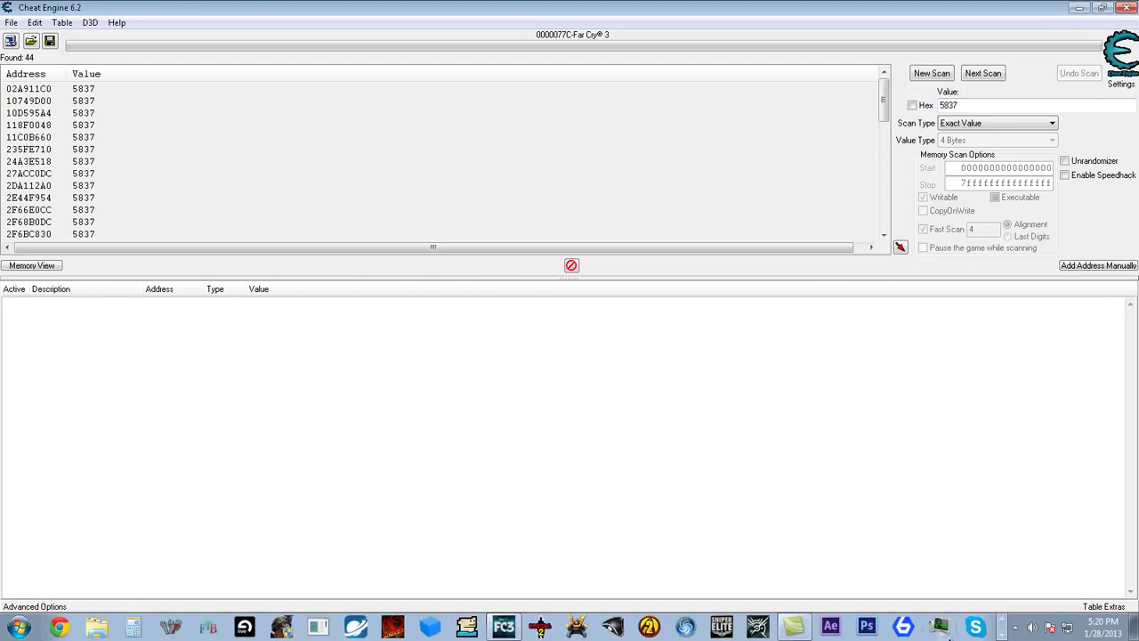
pyautogui.click(503, 627)
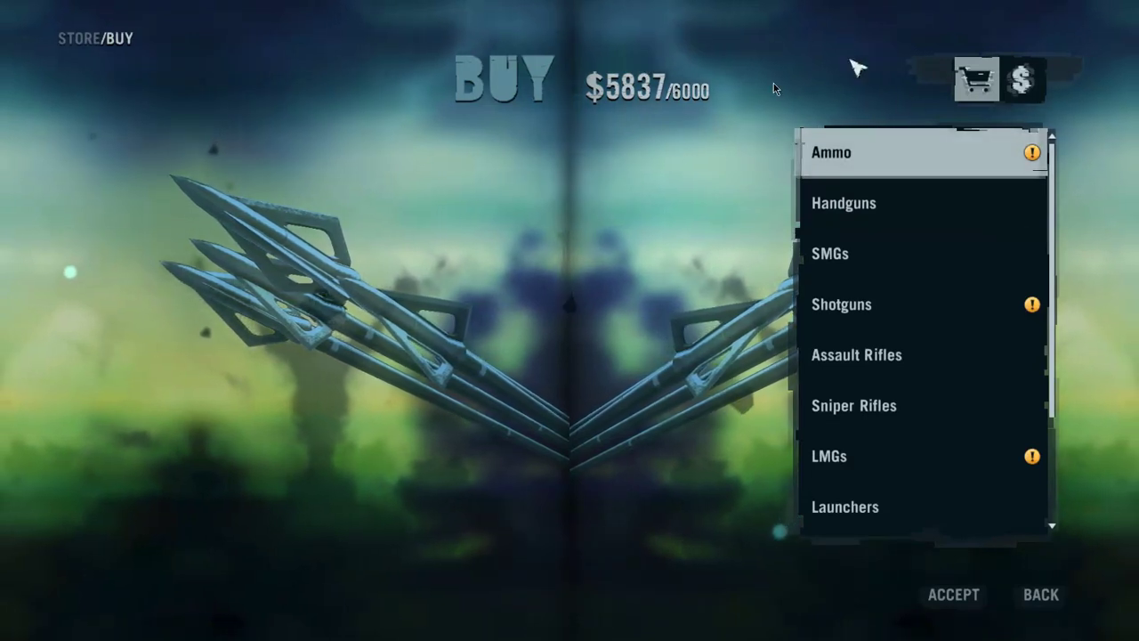
pyautogui.click(926, 169)
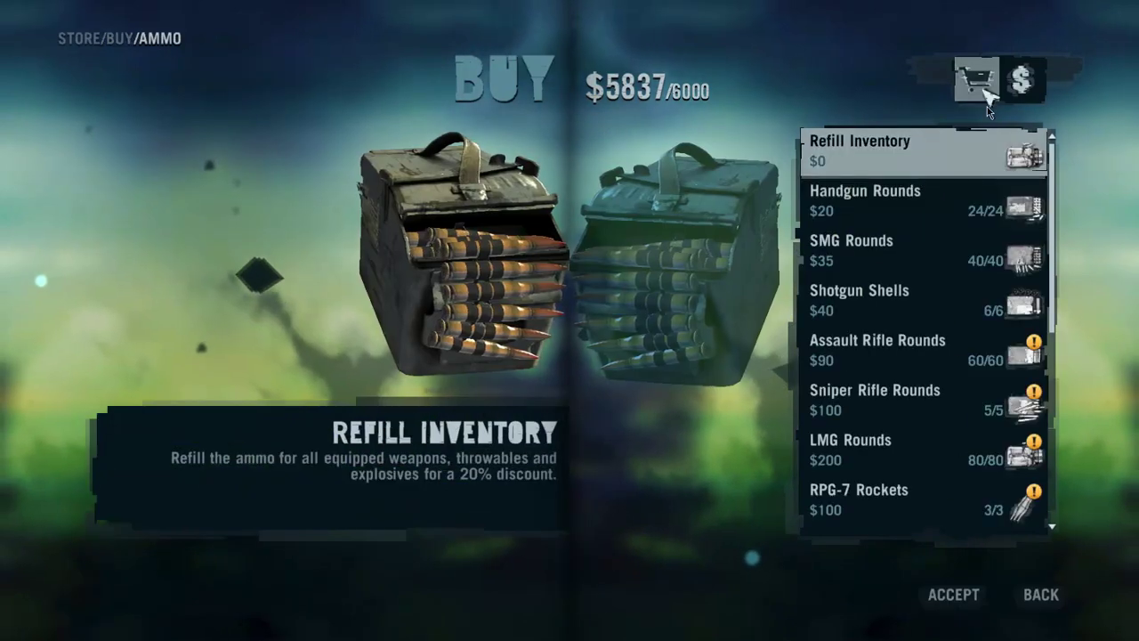
pyautogui.click(1020, 93)
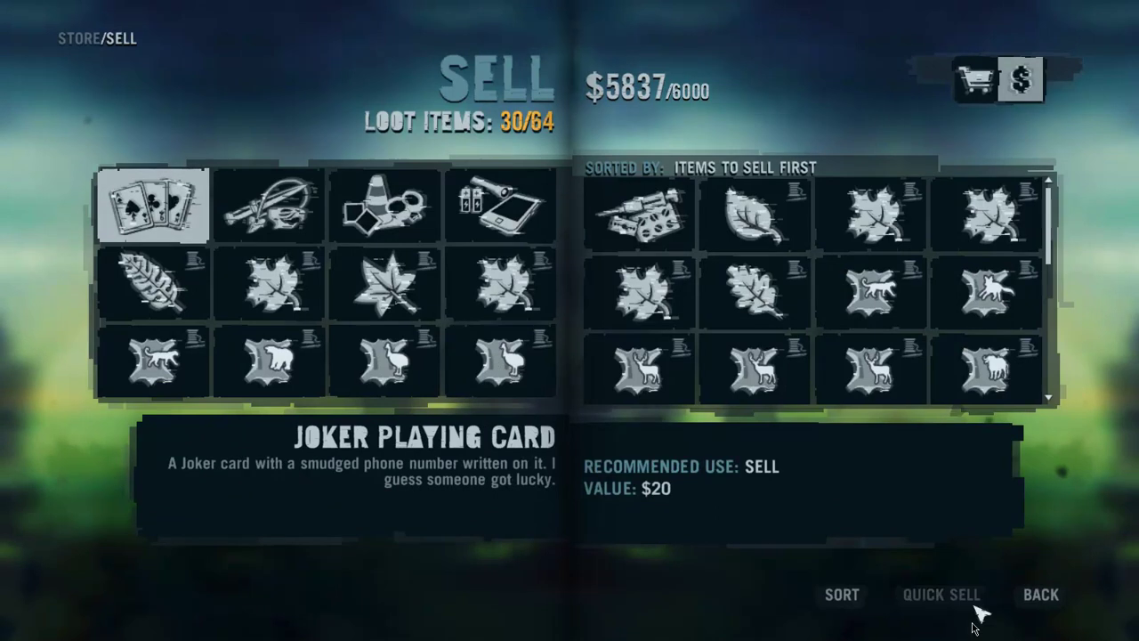
pyautogui.click(967, 603)
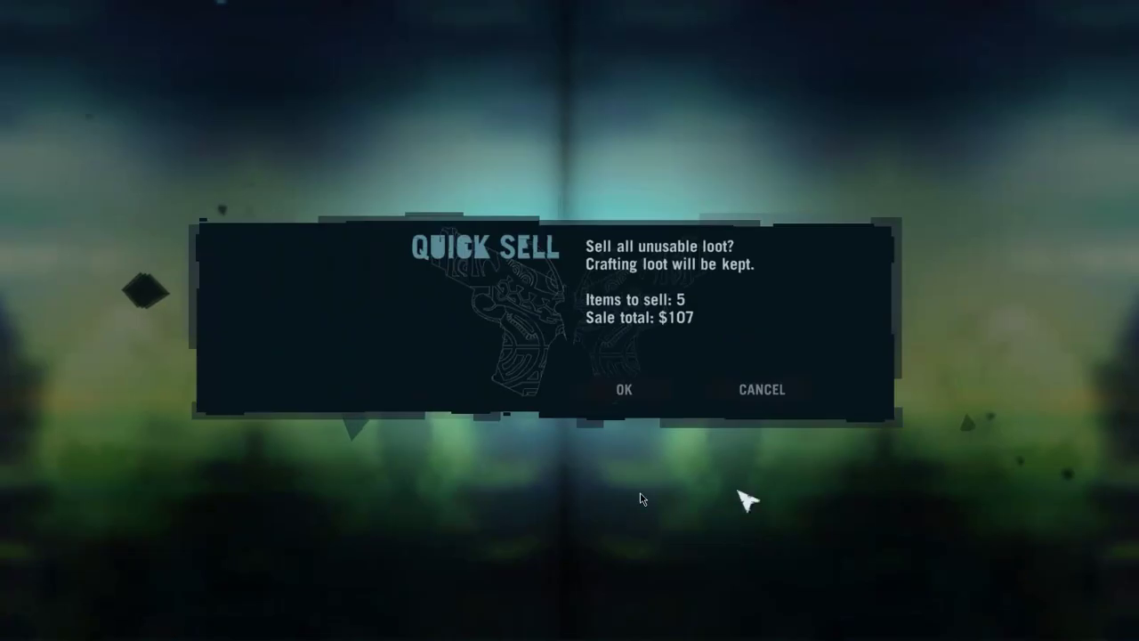
pyautogui.click(648, 403)
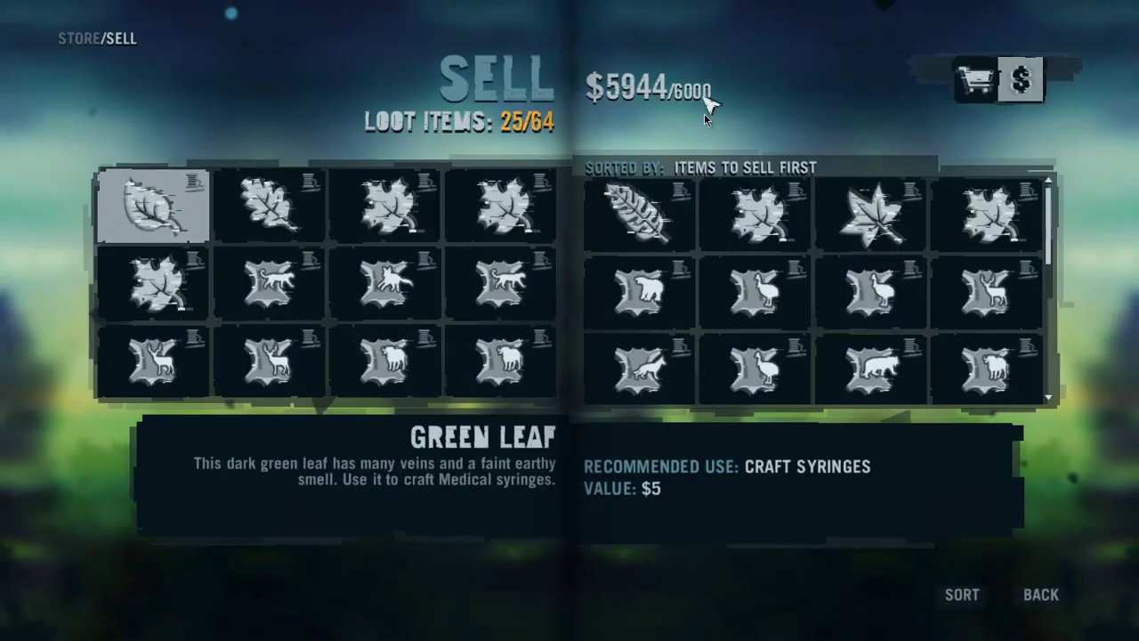
# Step: Switch to Cheat Engine and narrow the found addresses with a next scan for the value 5944
pyautogui.hotkey('alt', 'Tab')
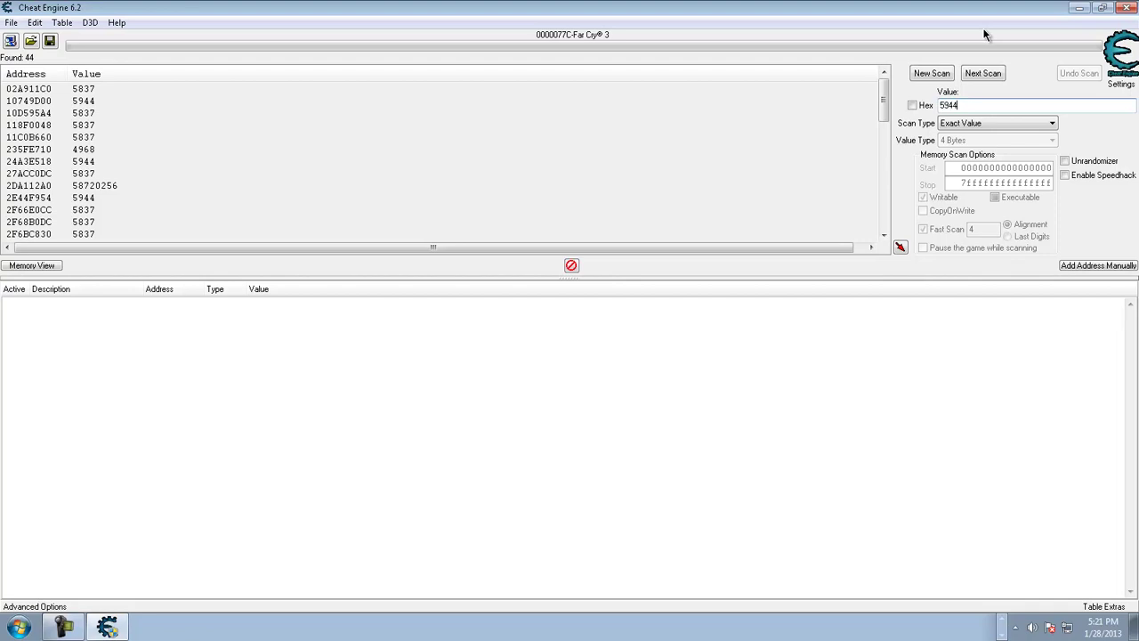
pyautogui.click(975, 75)
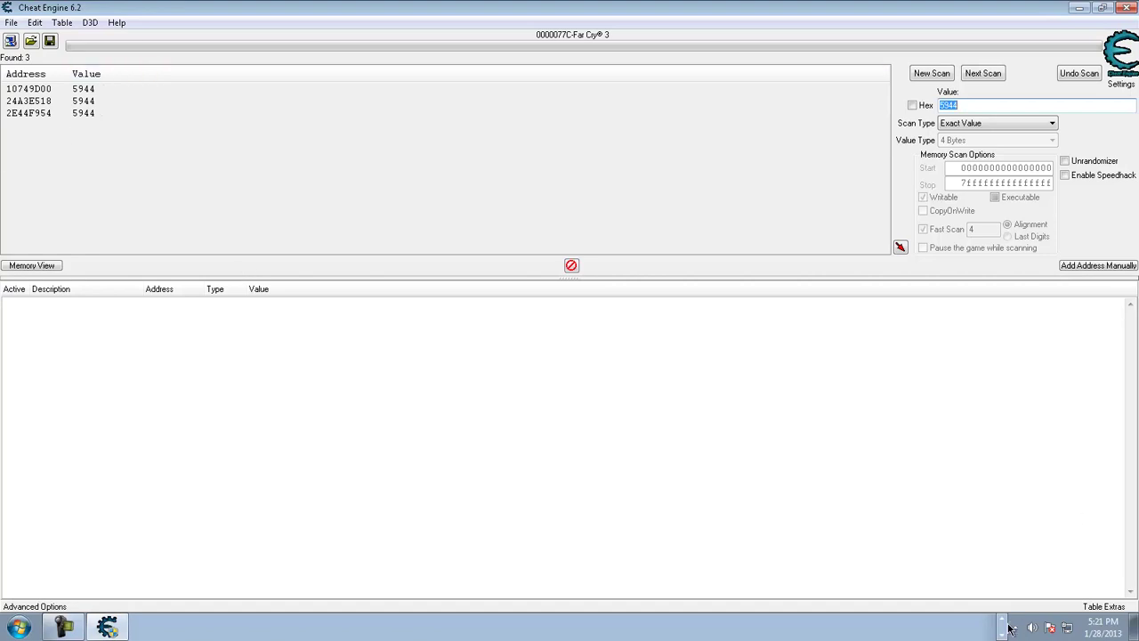
# Step: Return to the Far Cry 3 store and sell one Buffalo Hide to change the money amount
pyautogui.click(504, 627)
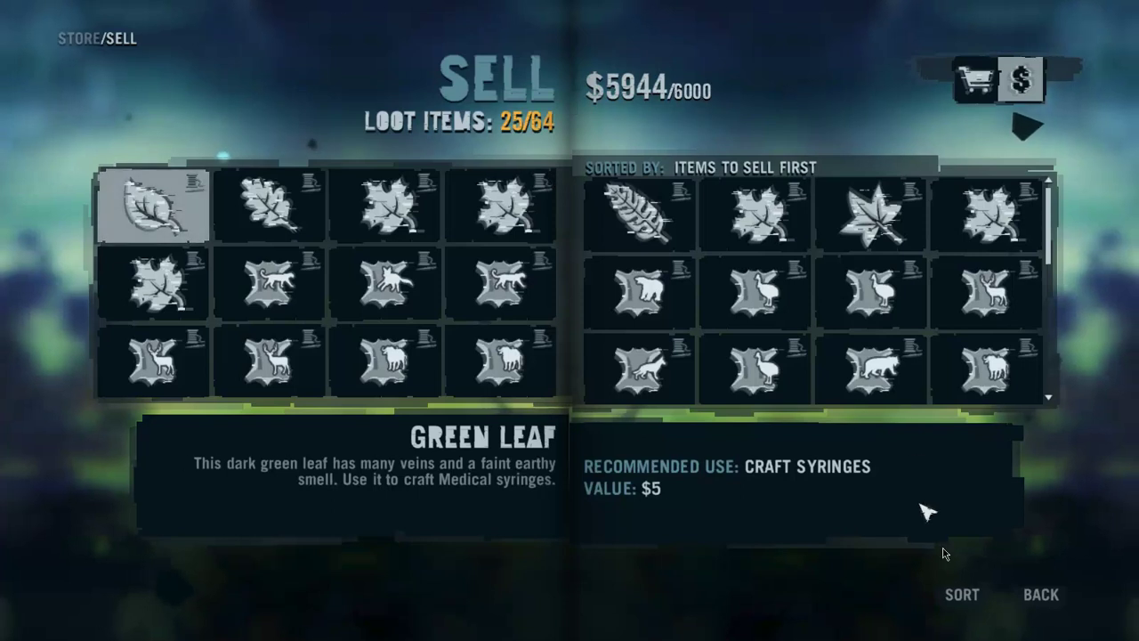
pyautogui.click(510, 390)
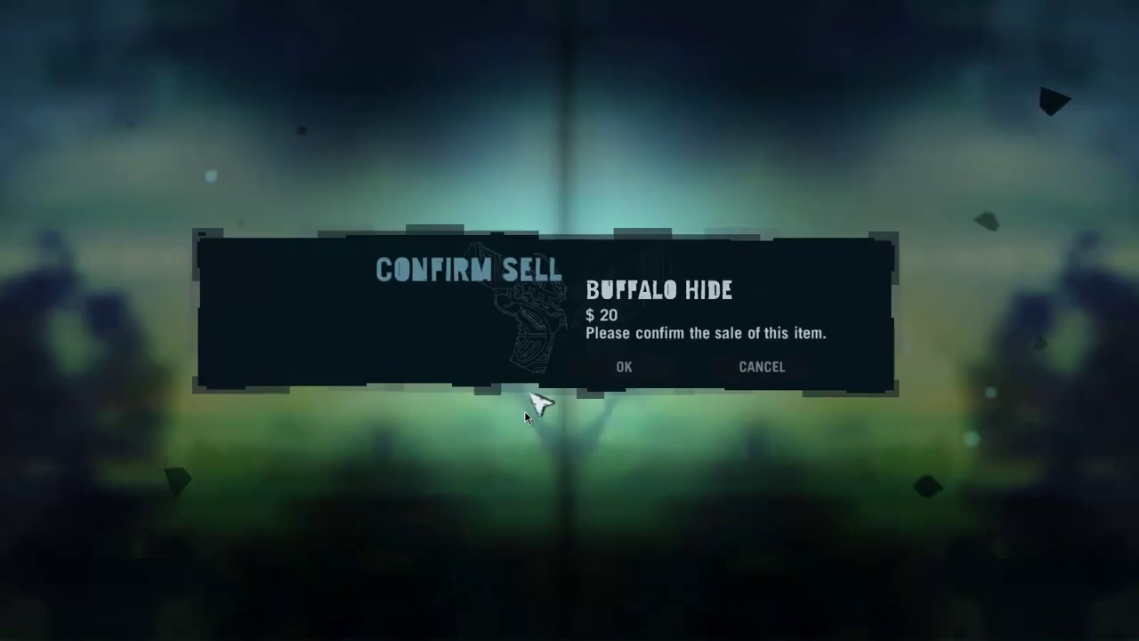
pyautogui.click(628, 390)
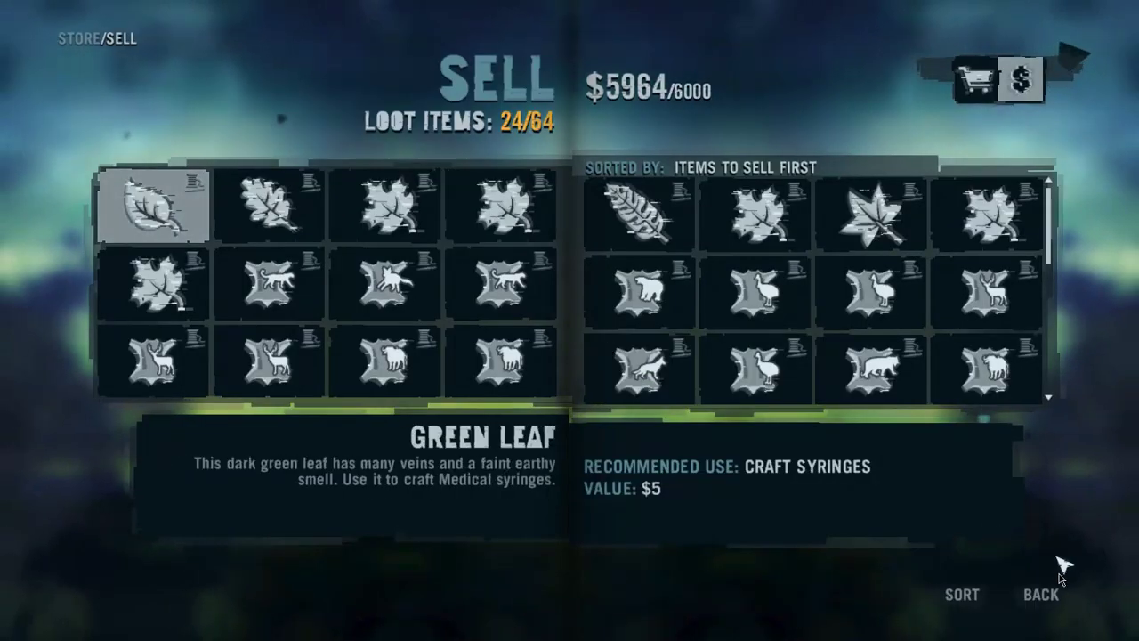
# Step: Switch to Cheat Engine, add the found address 10749D00 to the address list, and set its value to 6000
pyautogui.hotkey('alt', 'Tab')
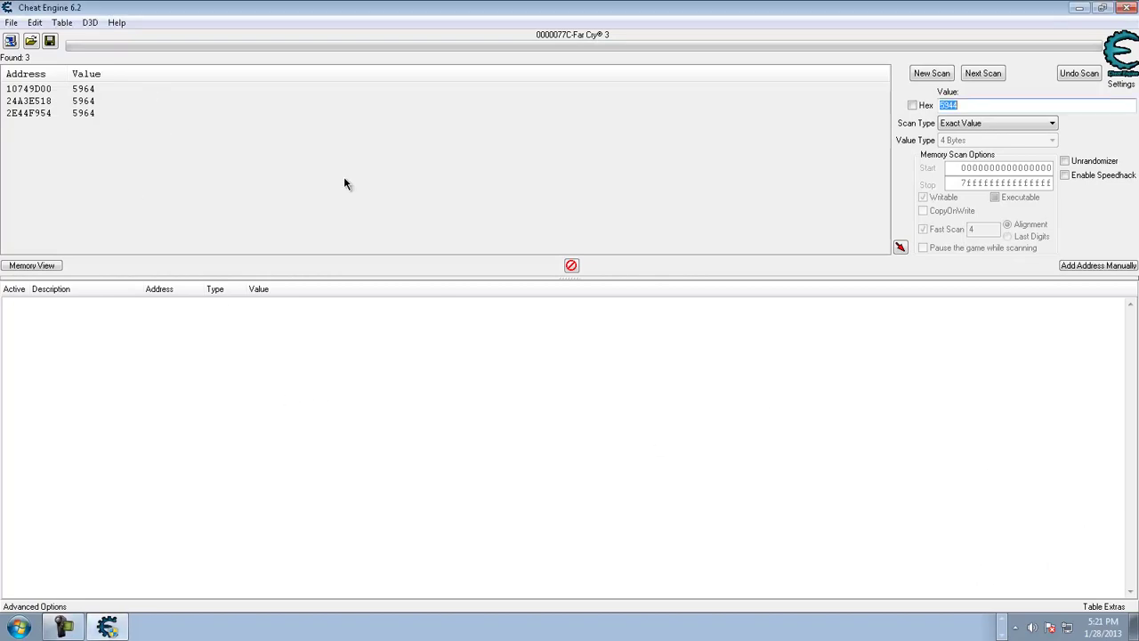
pyautogui.doubleClick(123, 93)
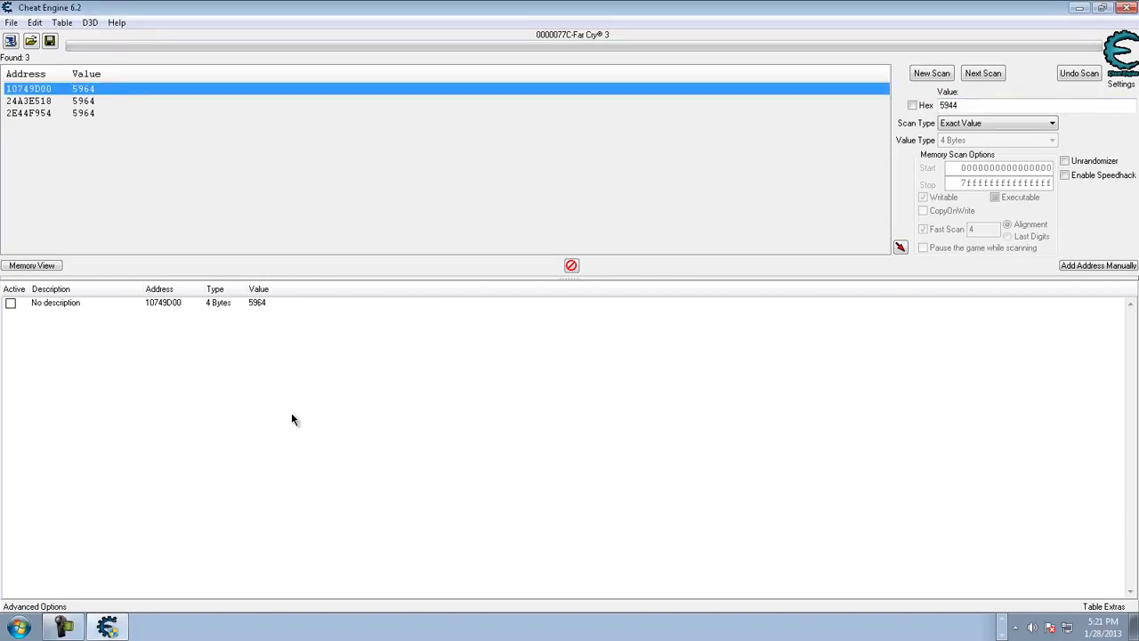
pyautogui.click(241, 303)
pyautogui.press('Return')
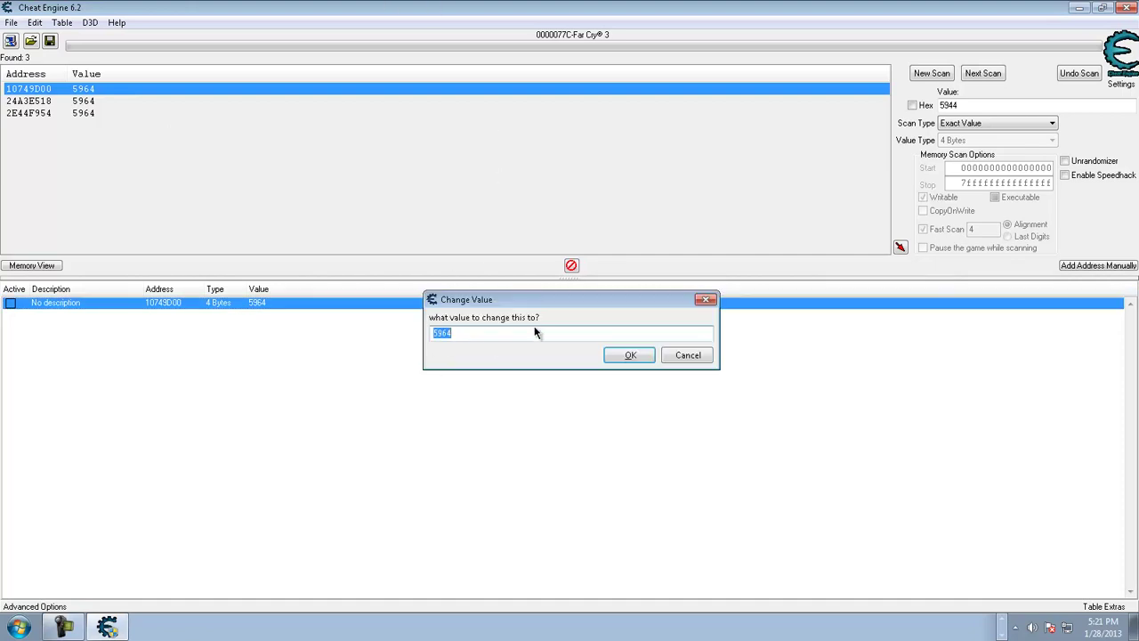
pyautogui.write('6000')
pyautogui.click(627, 355)
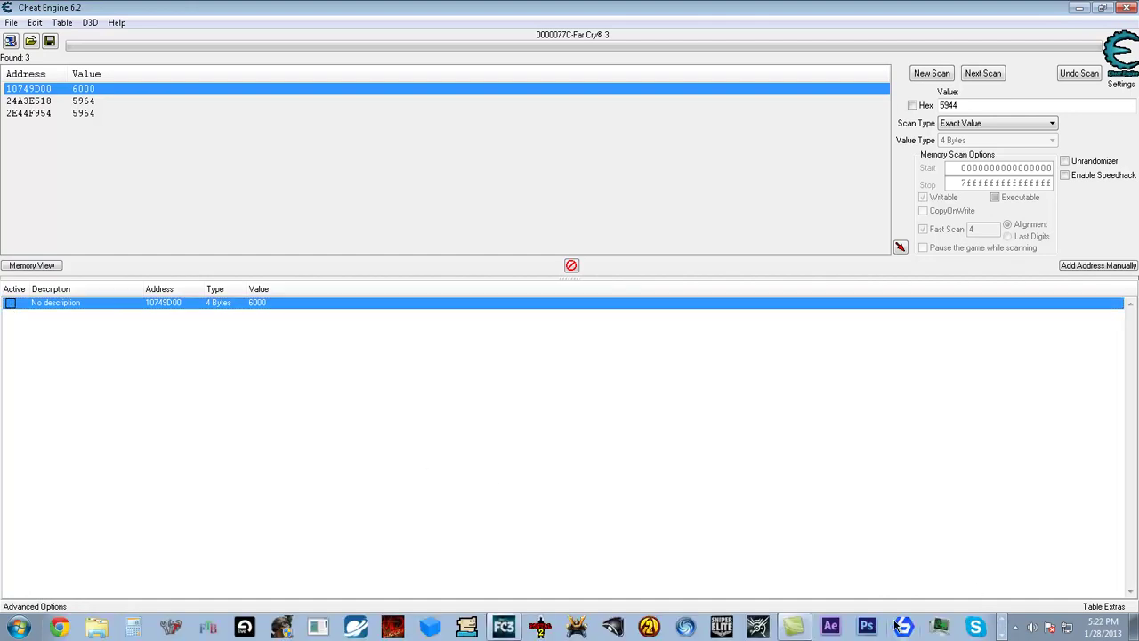
# Step: Return to Far Cry 3, reopen the store to check the money amount, and sell another Buffalo Hide
pyautogui.click(514, 631)
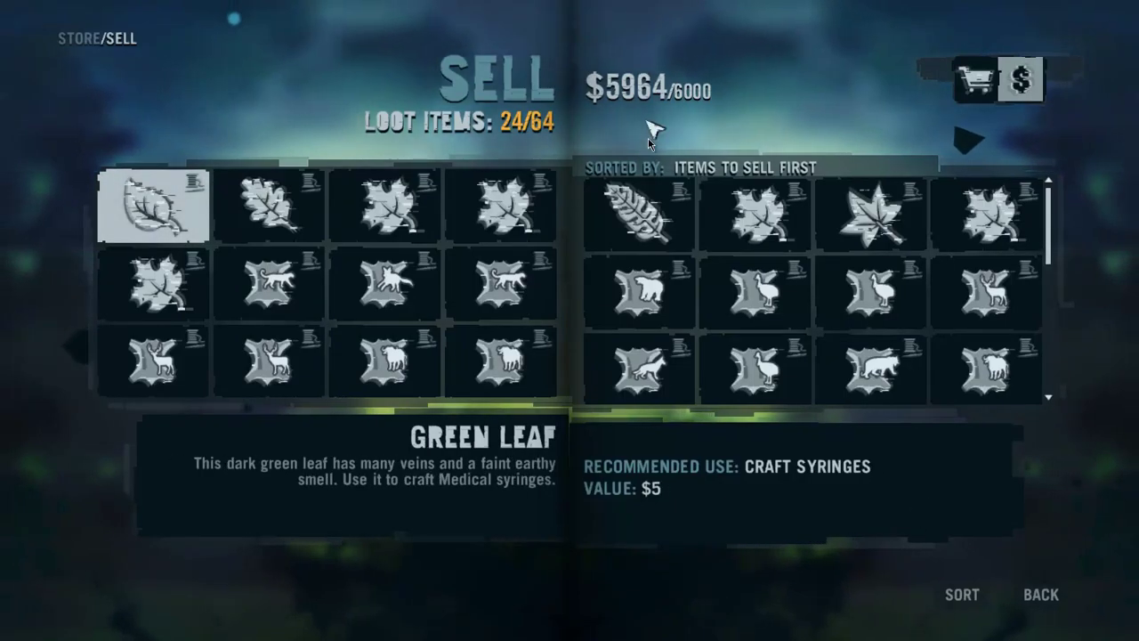
pyautogui.press('Escape')
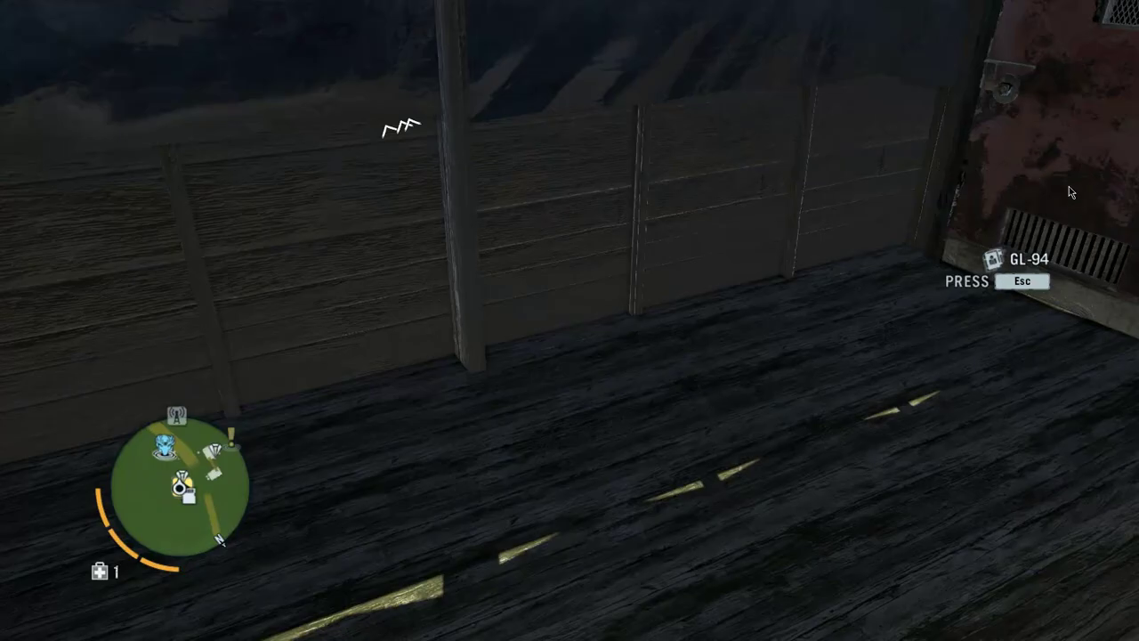
pyautogui.press('Escape')
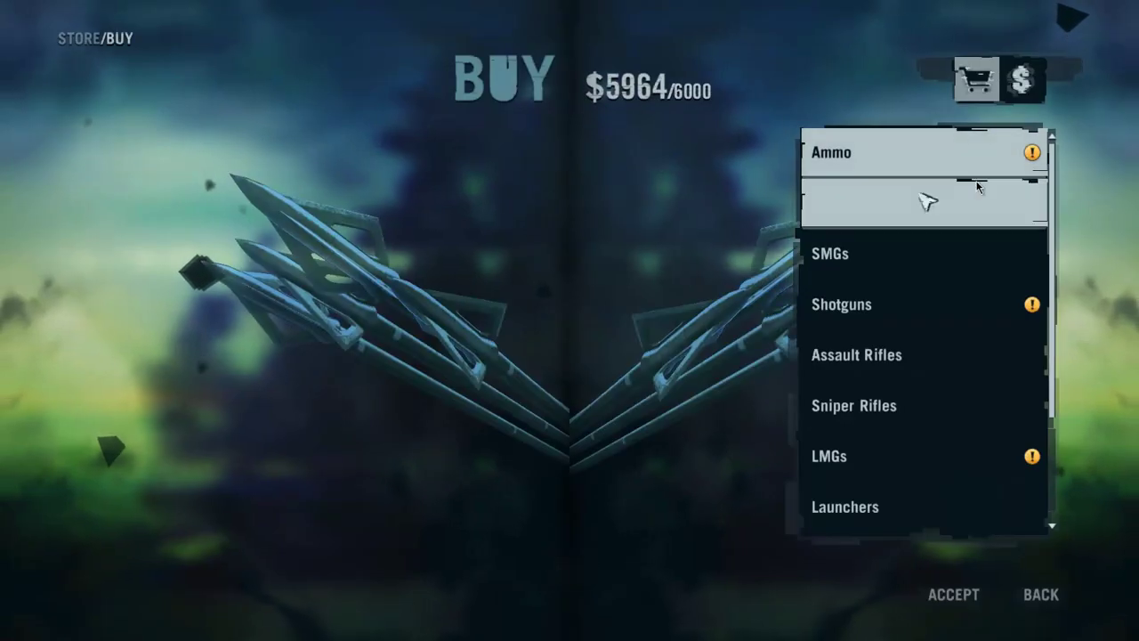
pyautogui.press('e')
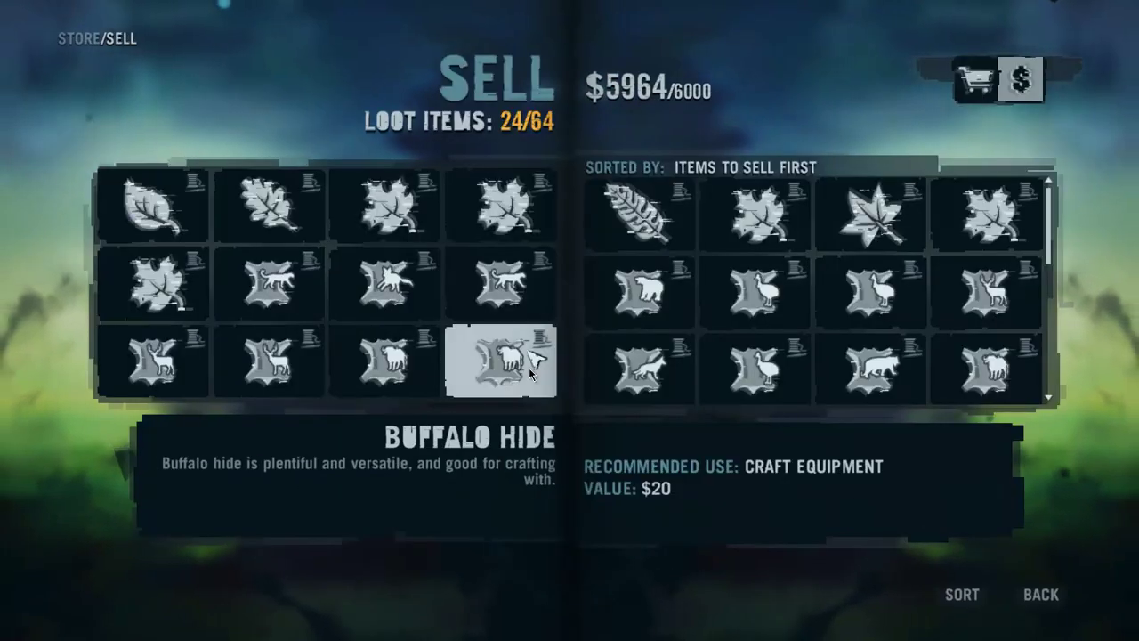
pyautogui.click(529, 368)
pyautogui.click(644, 367)
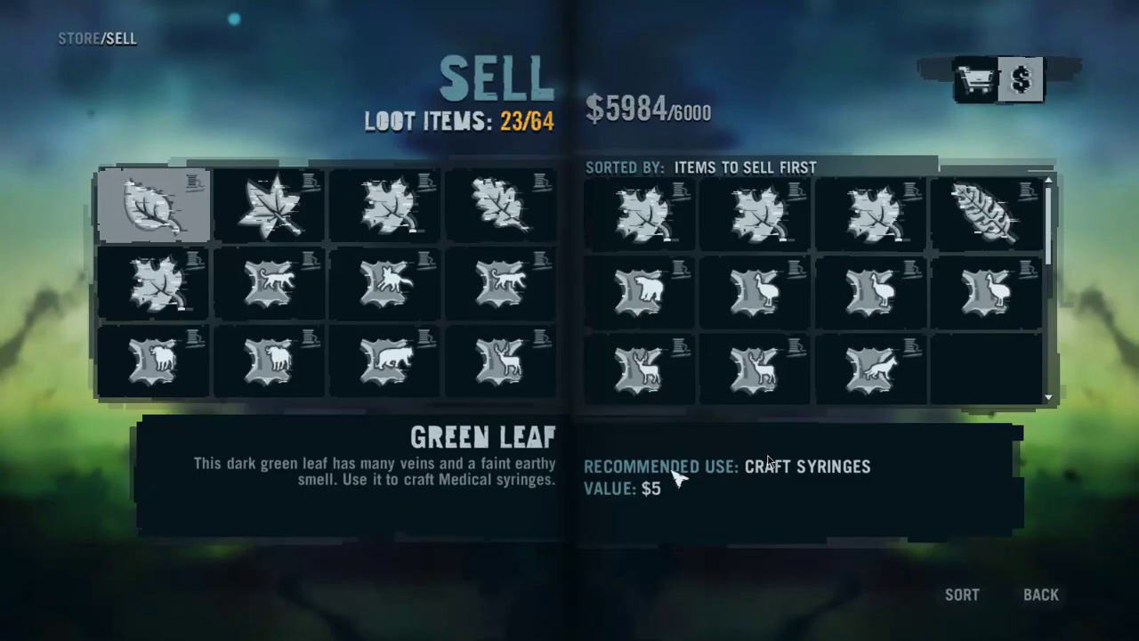
pyautogui.press('Escape')
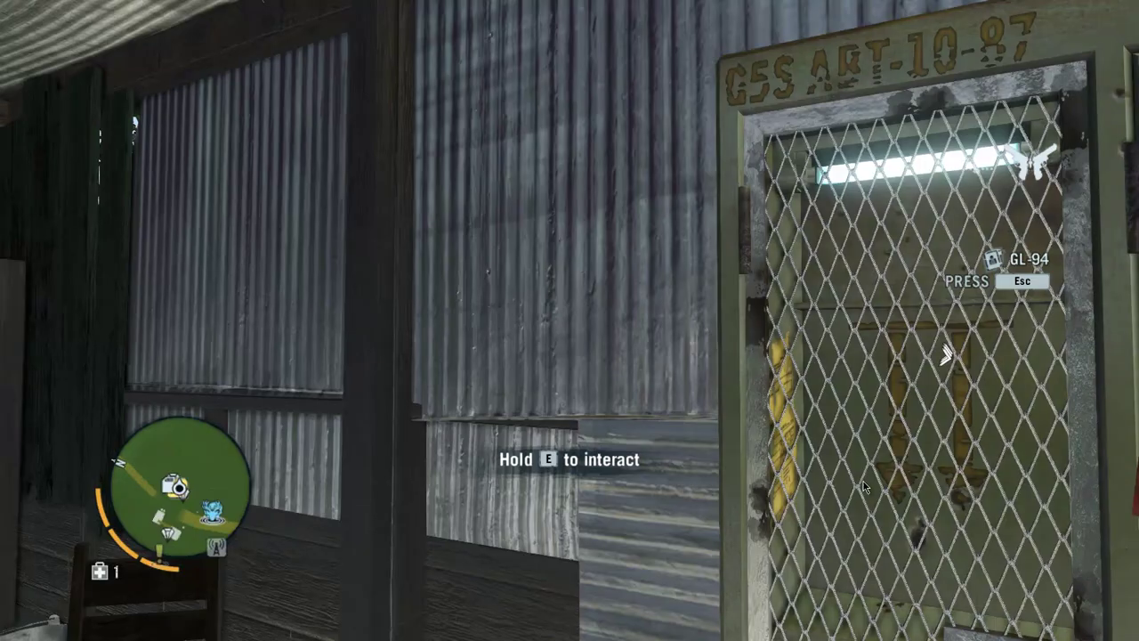
# Step: Switch to Cheat Engine, add the found address 24A3E518 to the address list, and set its value to 6000
pyautogui.hotkey('alt', 'Tab')
pyautogui.click(53, 110)
pyautogui.doubleClick(55, 105)
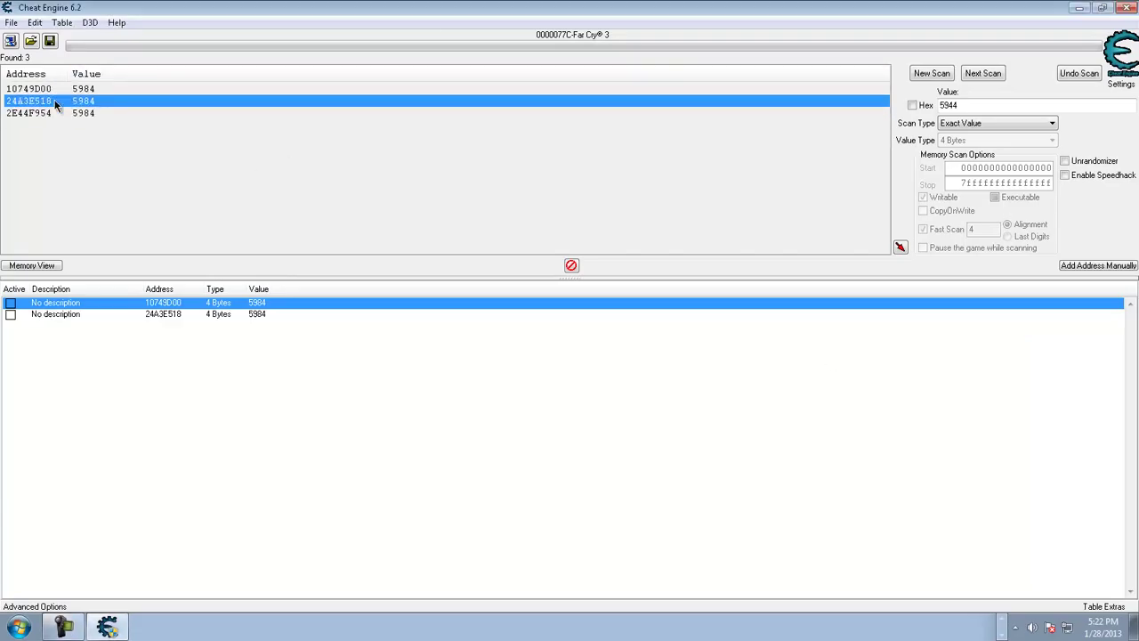
pyautogui.doubleClick(252, 317)
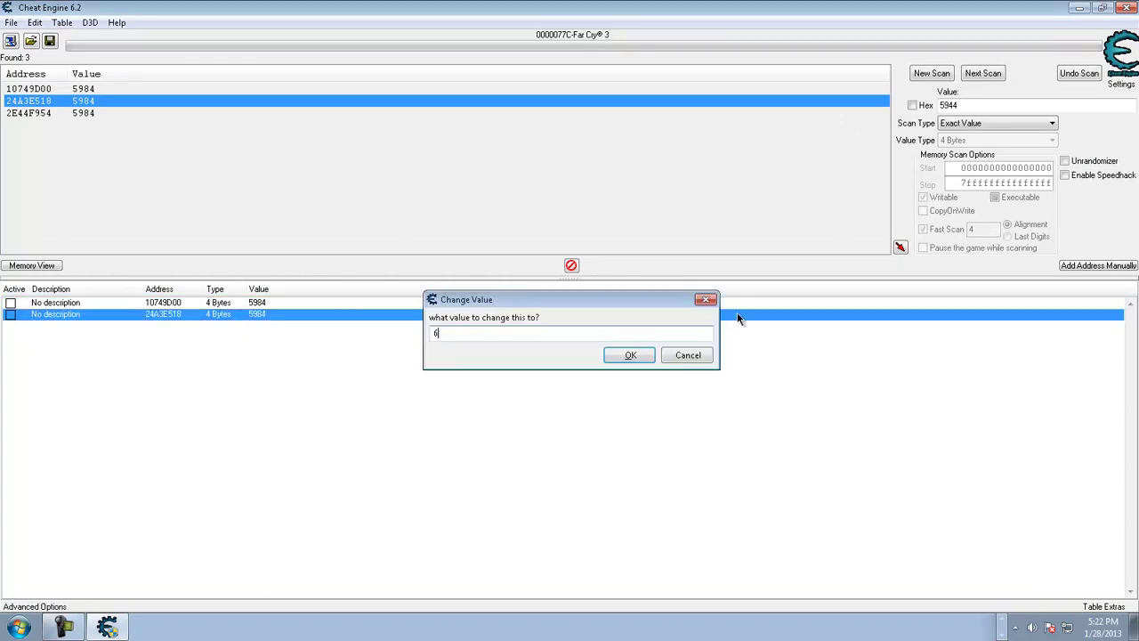
pyautogui.click(626, 356)
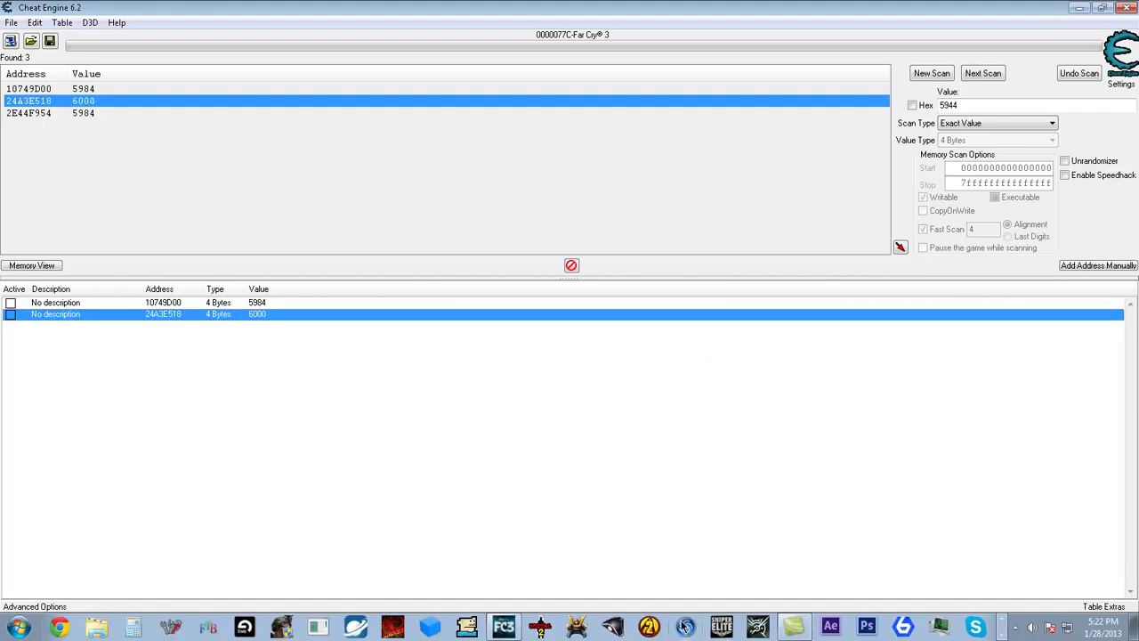
# Step: Return to Far Cry 3, check the money on the store's sell page, sell one Deer Hide, and reopen the store
pyautogui.click(502, 628)
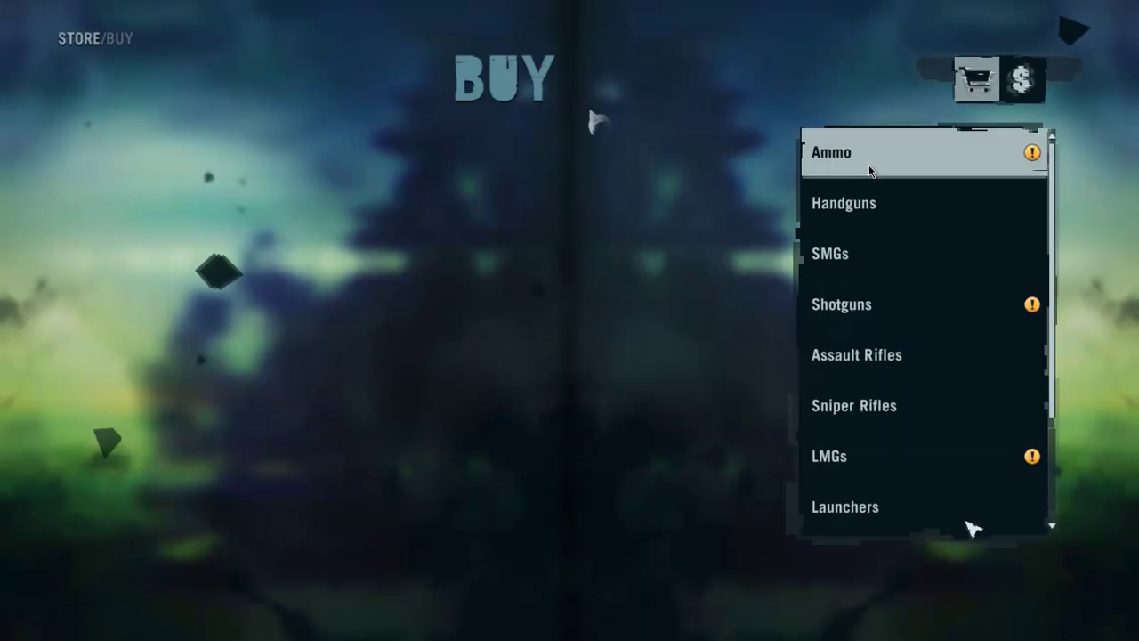
pyautogui.click(1021, 80)
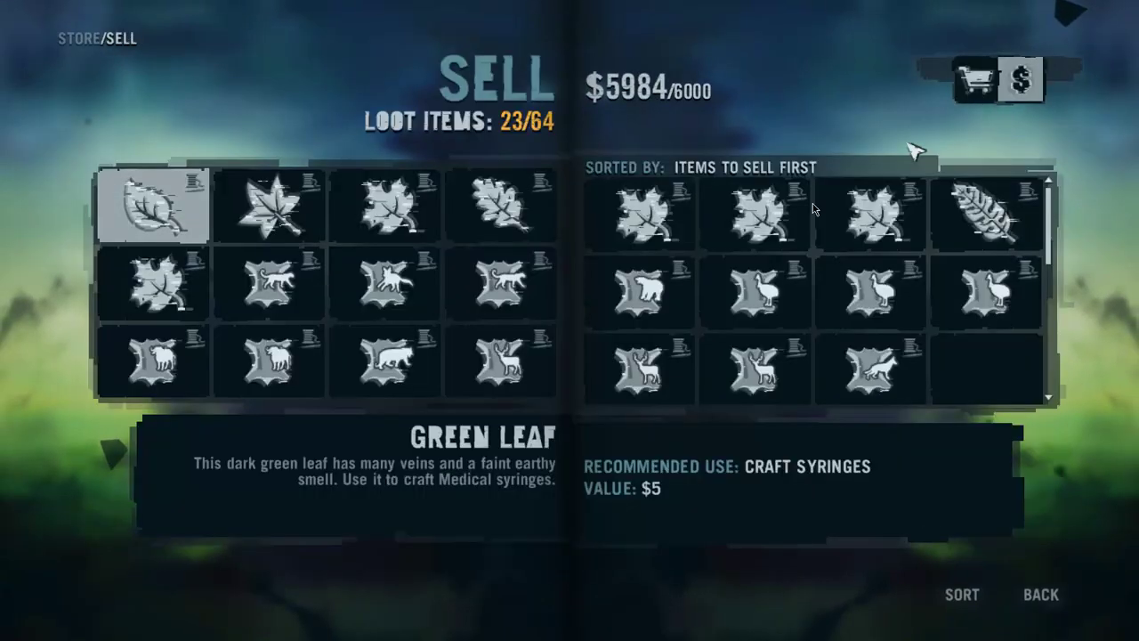
pyautogui.click(525, 376)
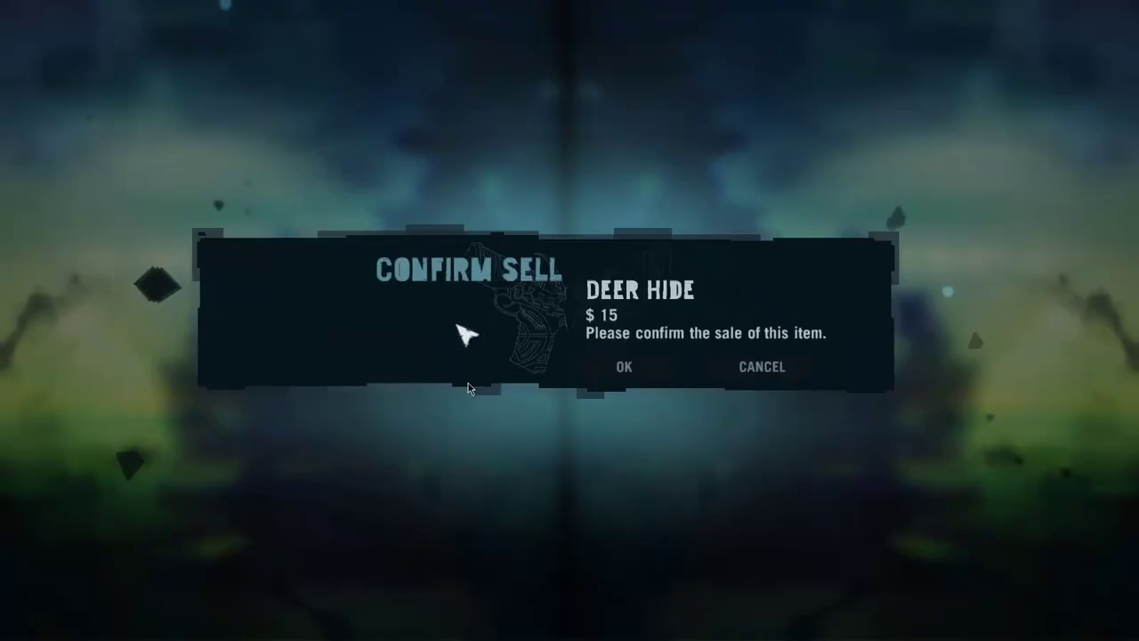
pyautogui.click(624, 382)
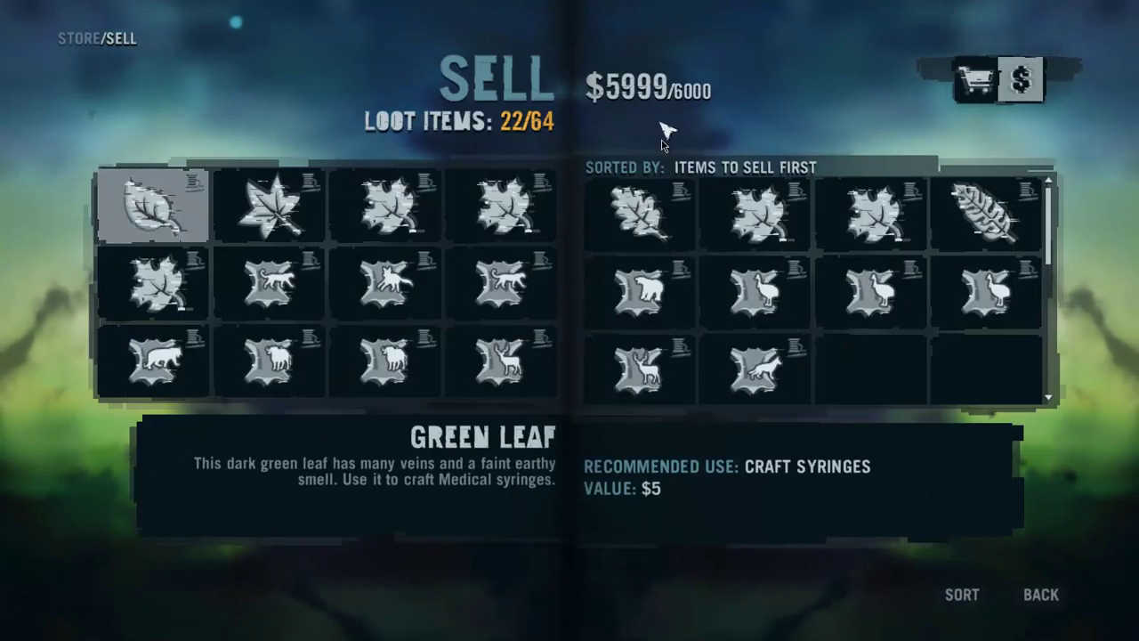
pyautogui.press('Escape')
pyautogui.press('Escape')
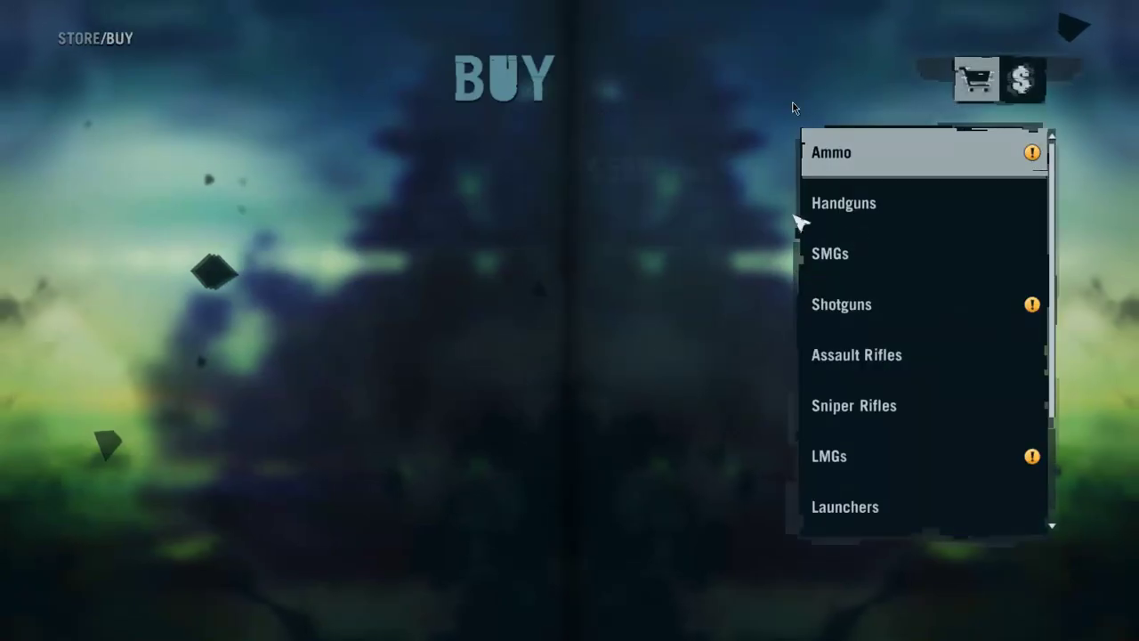
# Step: Switch to Cheat Engine, add the found address 2E44F954 to the address list, and change its value
pyautogui.hotkey('alt', 'Tab')
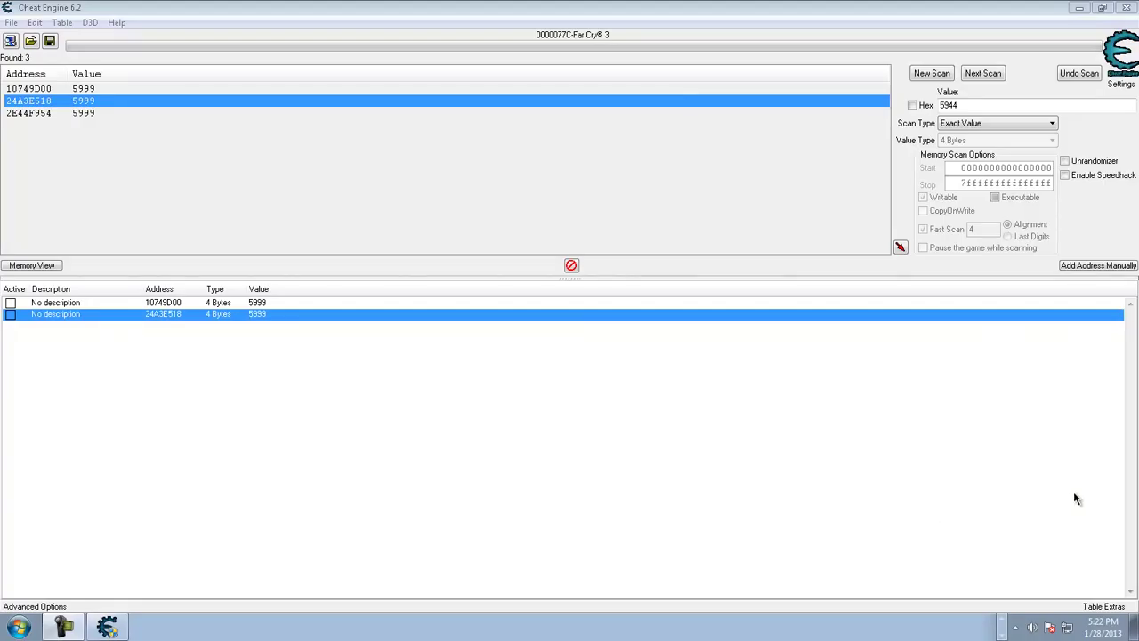
pyautogui.doubleClick(70, 114)
pyautogui.doubleClick(273, 326)
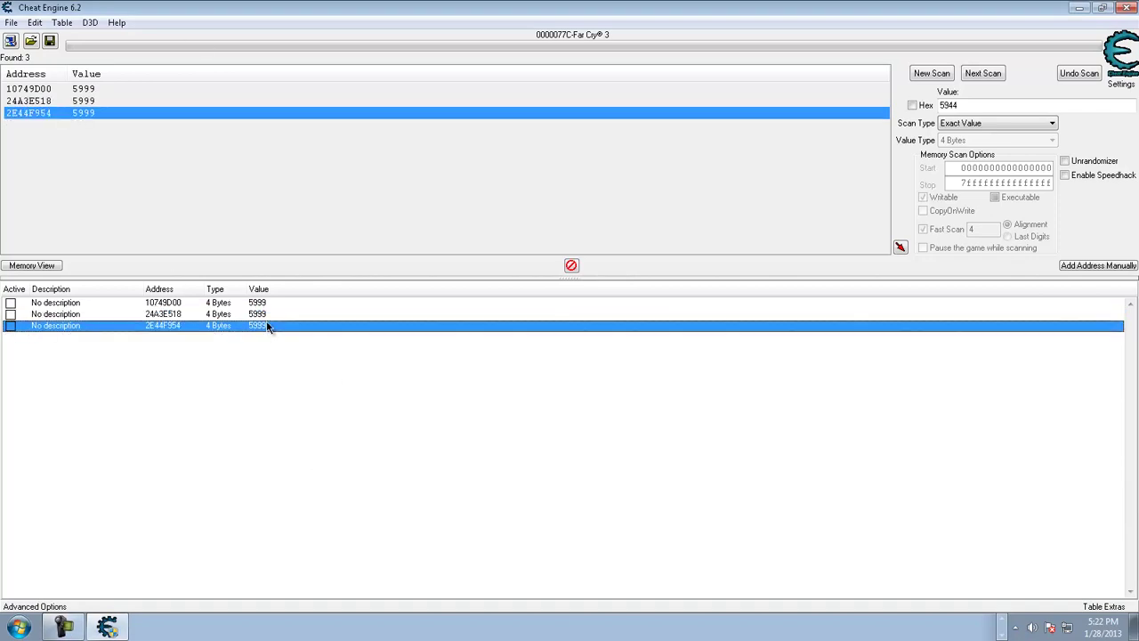
pyautogui.click(631, 356)
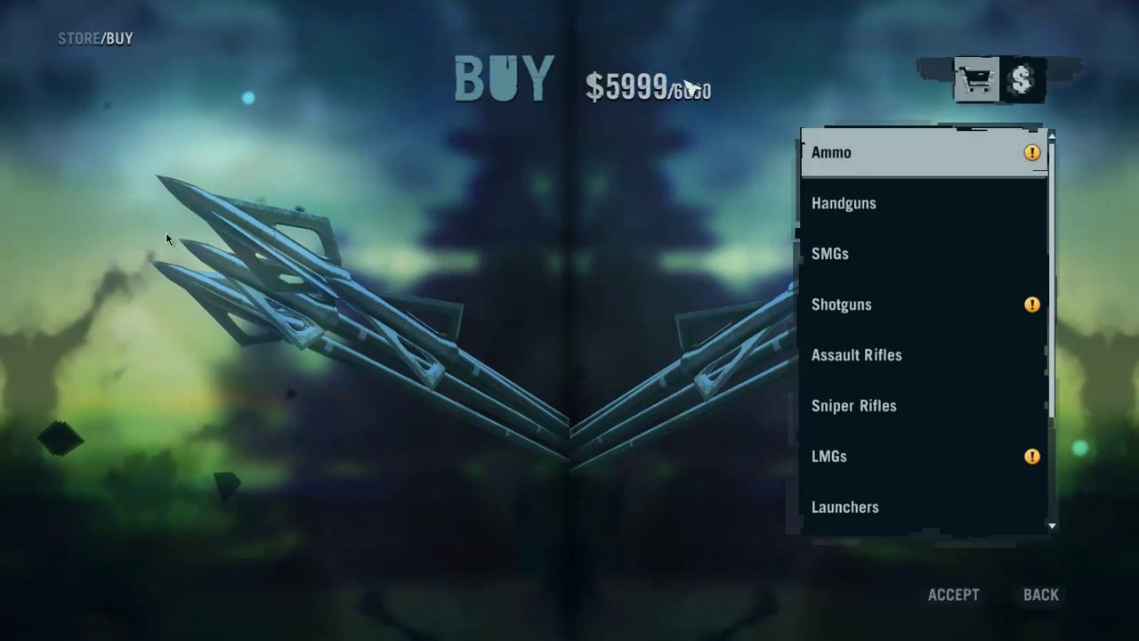
# Step: Buy the $300 Reflex Sight for the .44 Magnum in the Far Cry 3 store and re-equip its Night Sight
pyautogui.click(838, 213)
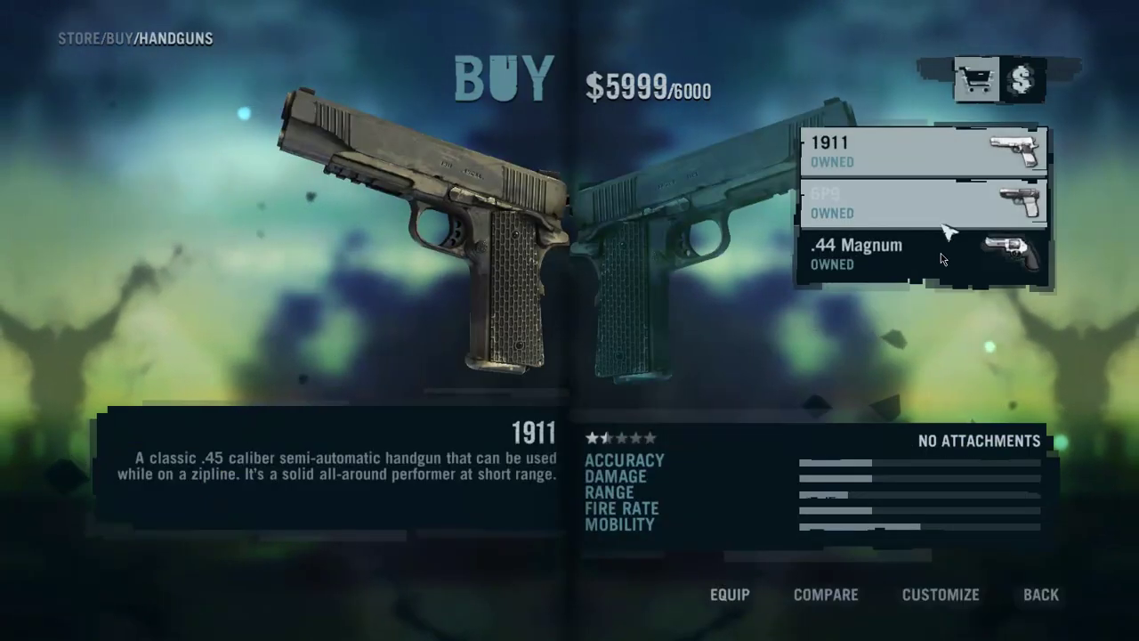
pyautogui.click(936, 262)
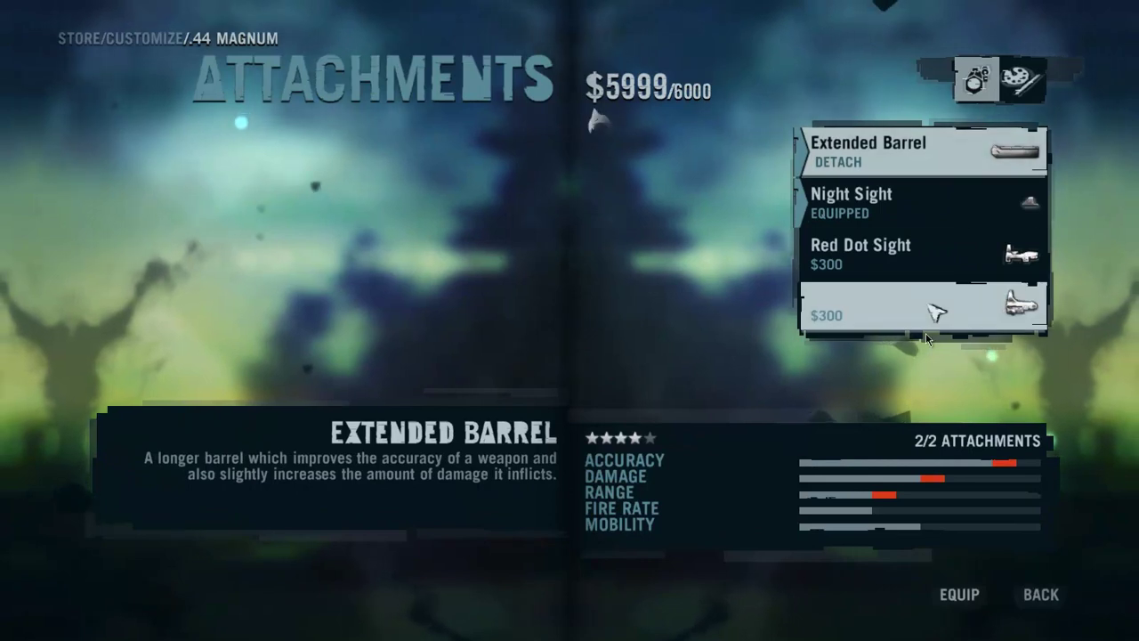
pyautogui.click(930, 327)
pyautogui.click(646, 360)
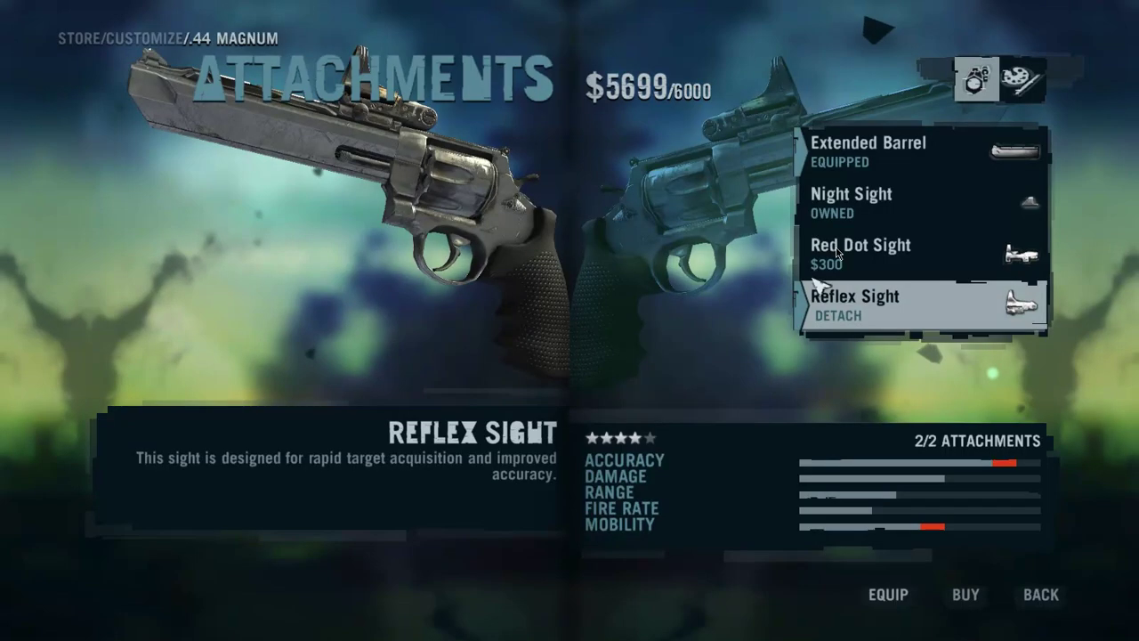
pyautogui.click(836, 218)
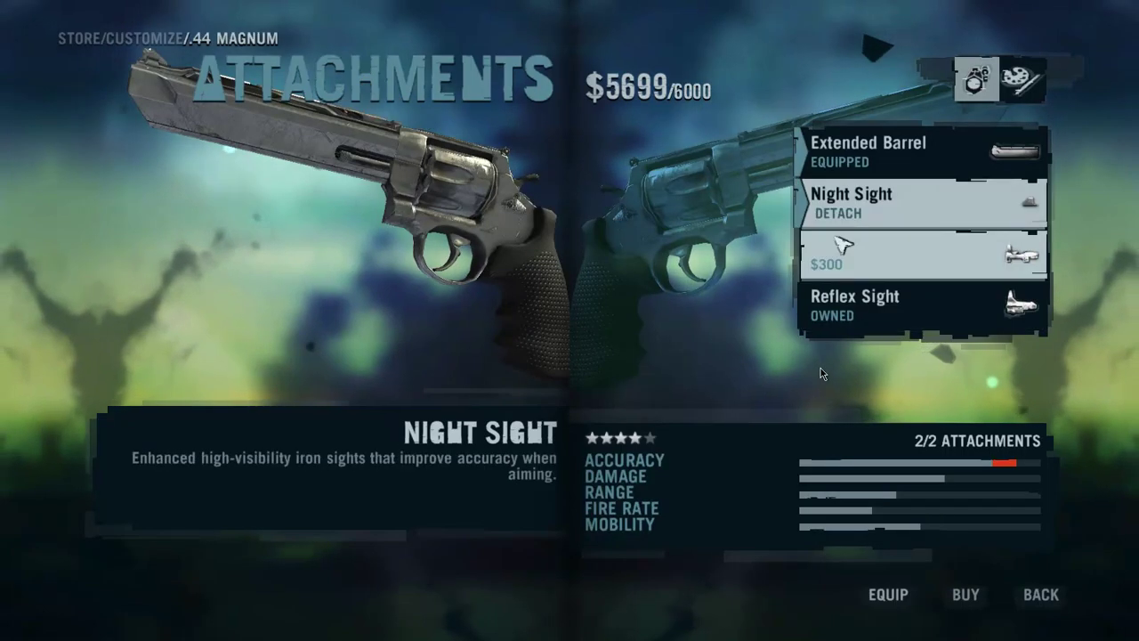
pyautogui.click(1035, 596)
pyautogui.click(1032, 594)
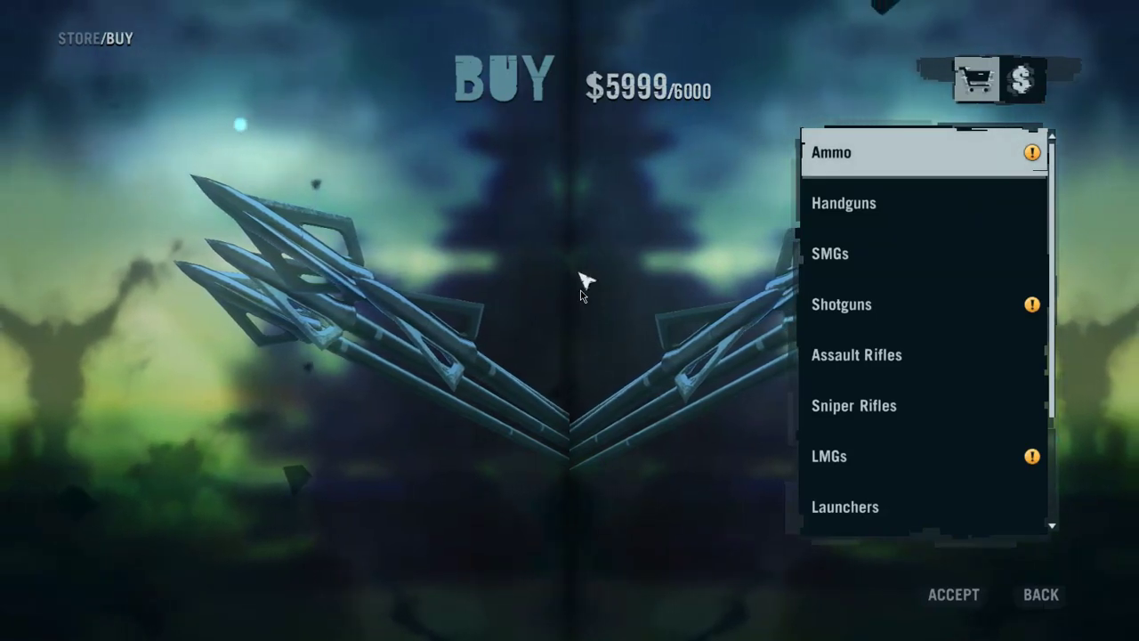
# Step: Leave the Far Cry 3 store and save the game
pyautogui.click(1039, 587)
pyautogui.press('Escape')
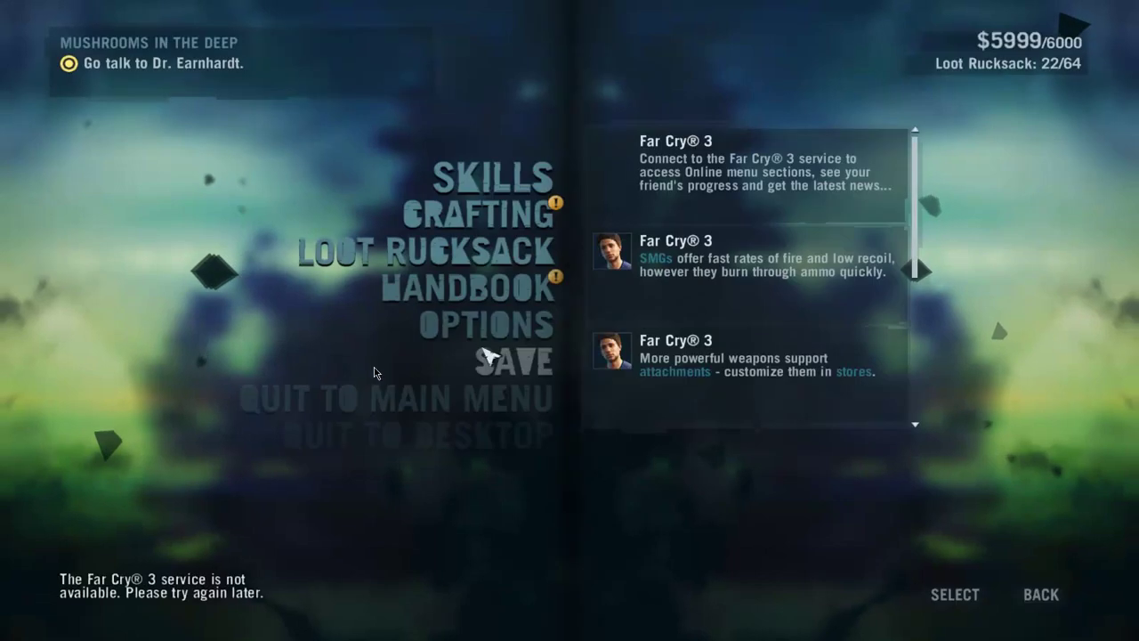
pyautogui.click(511, 367)
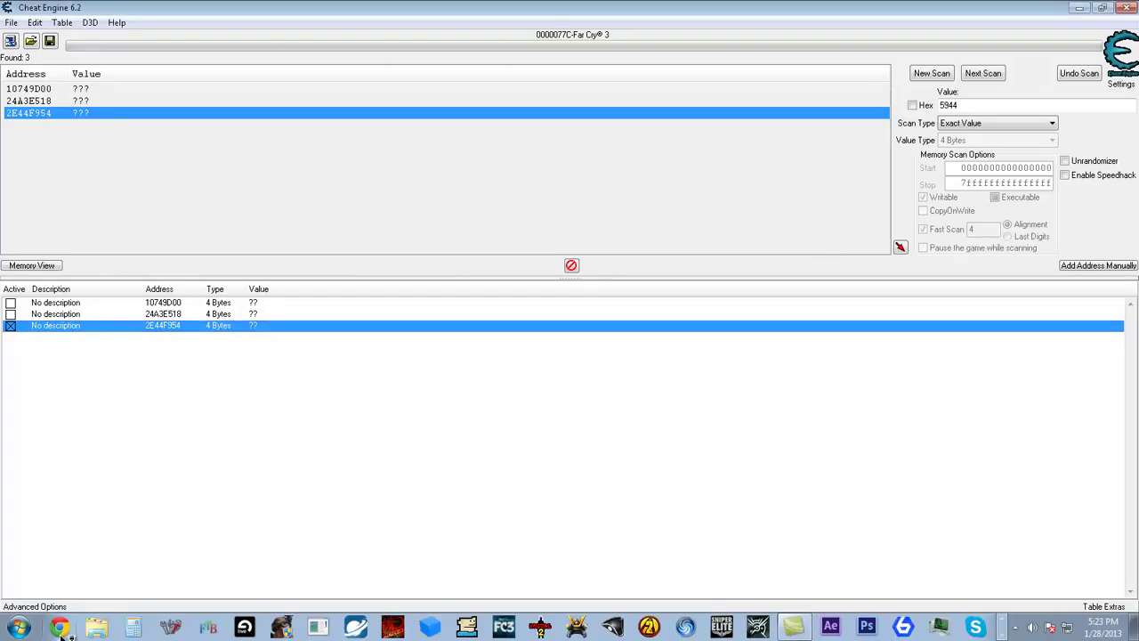
# Step: Open and minimize Chrome, and examine the running processes in Cheat Engine's process list before closing it
pyautogui.click(60, 626)
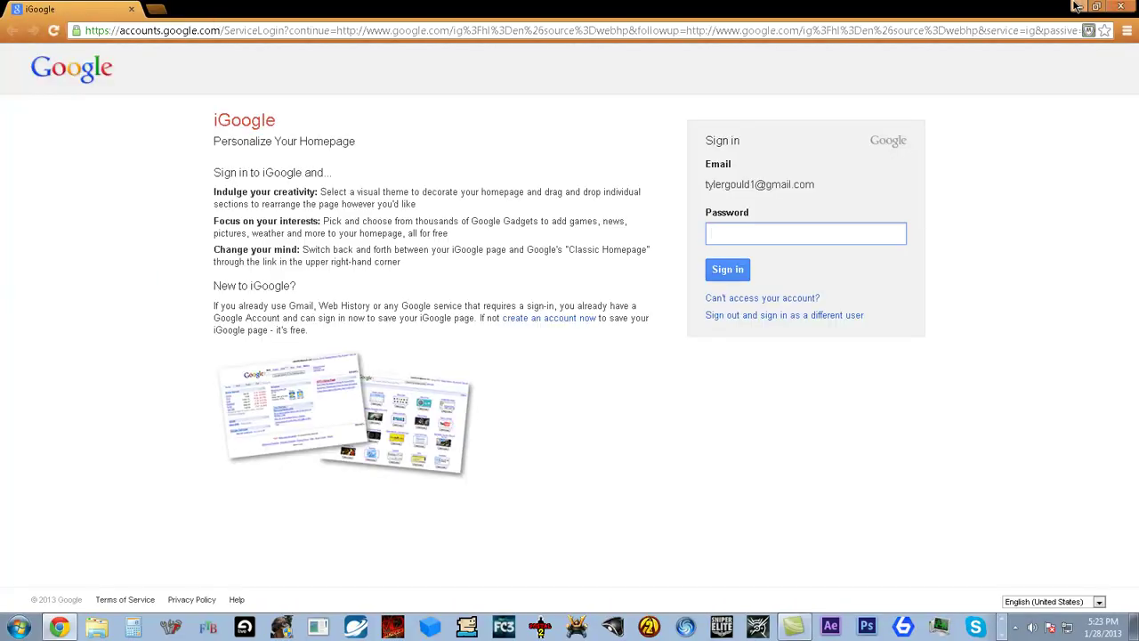
pyautogui.click(1075, 7)
pyautogui.click(10, 41)
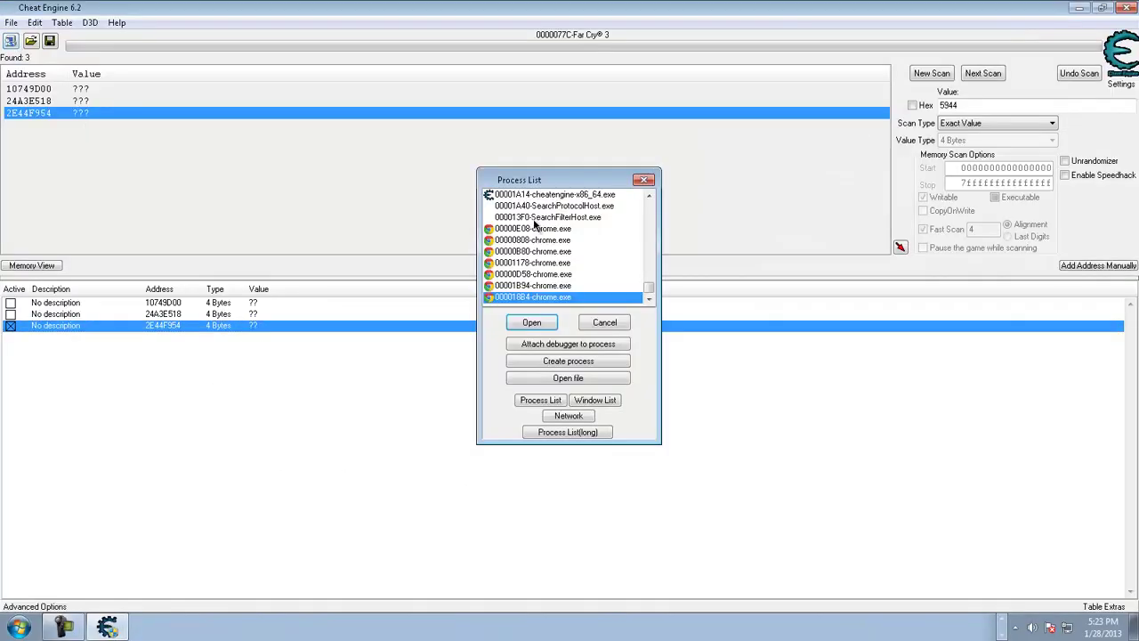
pyautogui.moveTo(658, 286); pyautogui.dragTo(651, 285)
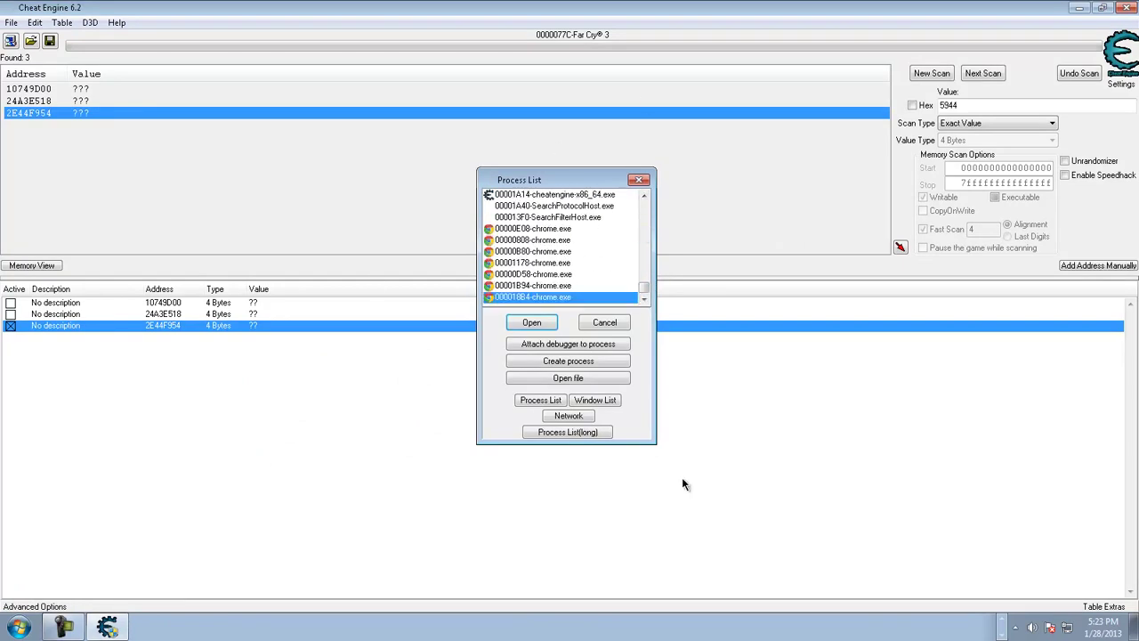
pyautogui.click(640, 181)
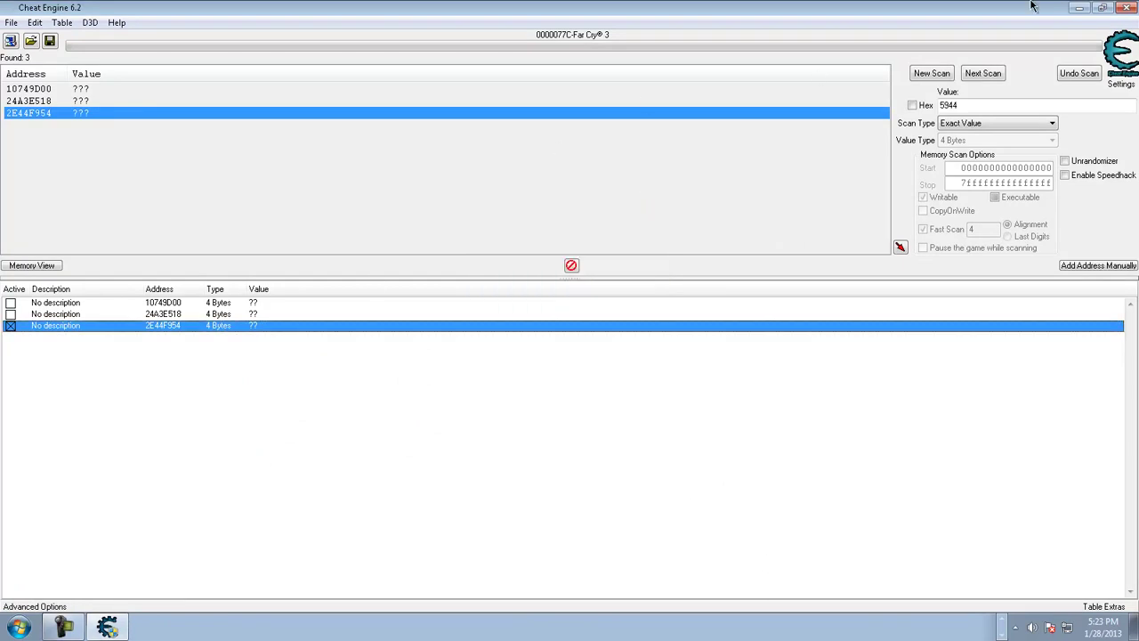
# Step: Minimize Cheat Engine, open Firefox, and decline making it the default browser
pyautogui.click(1085, 7)
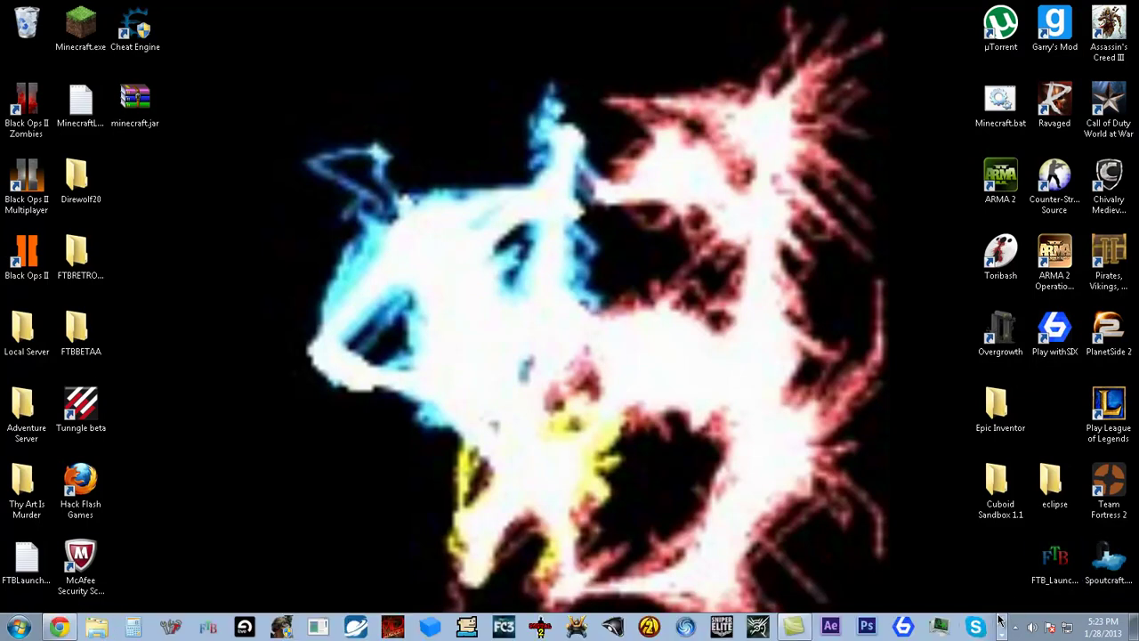
pyautogui.click(59, 628)
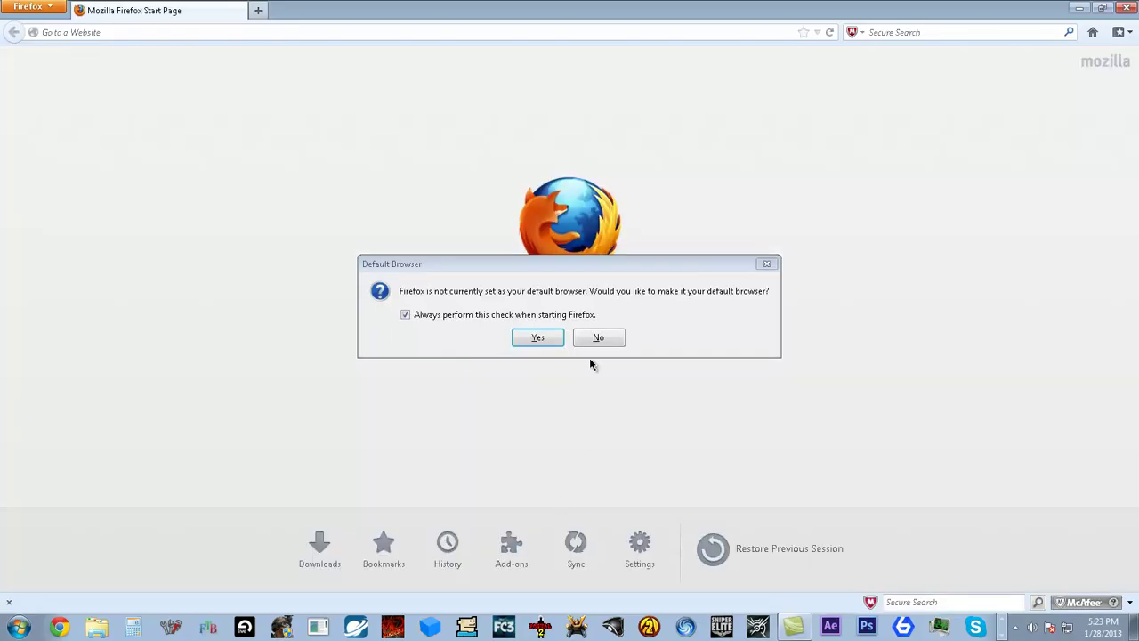
pyautogui.click(593, 339)
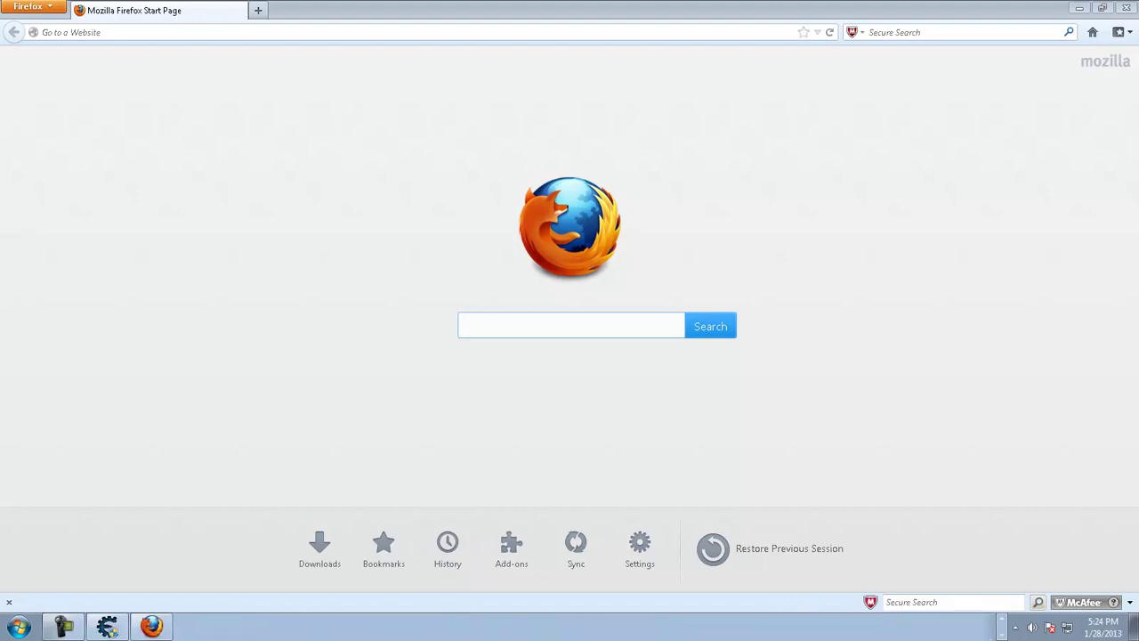
# Step: Switch to Cheat Engine, look for the Firefox process in its process list, and close Cheat Engine
pyautogui.click(107, 627)
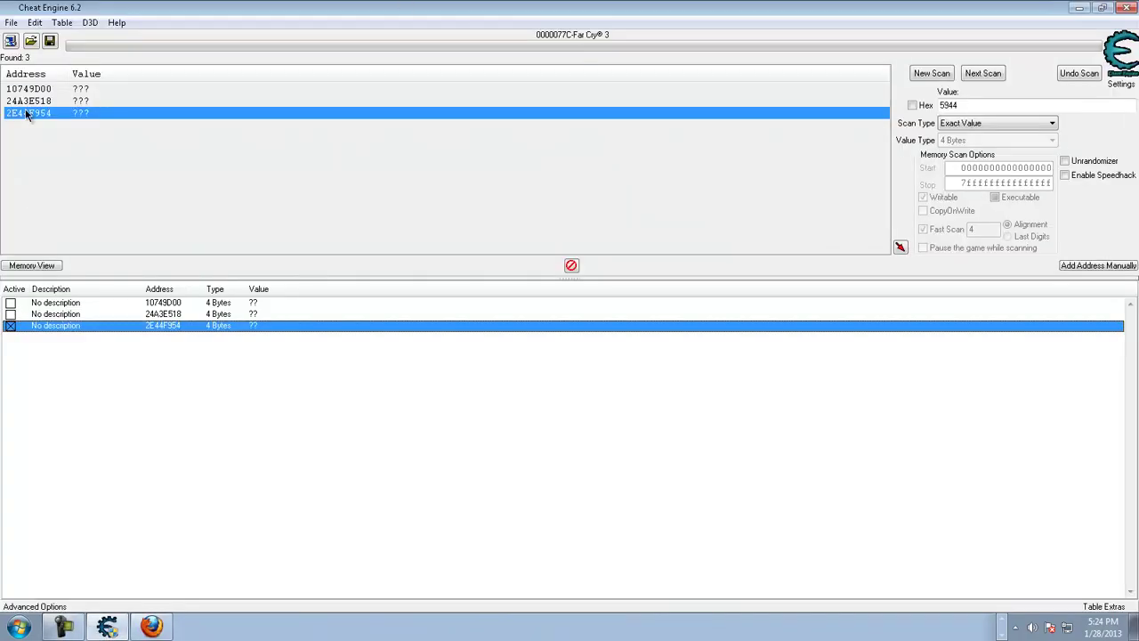
pyautogui.click(10, 42)
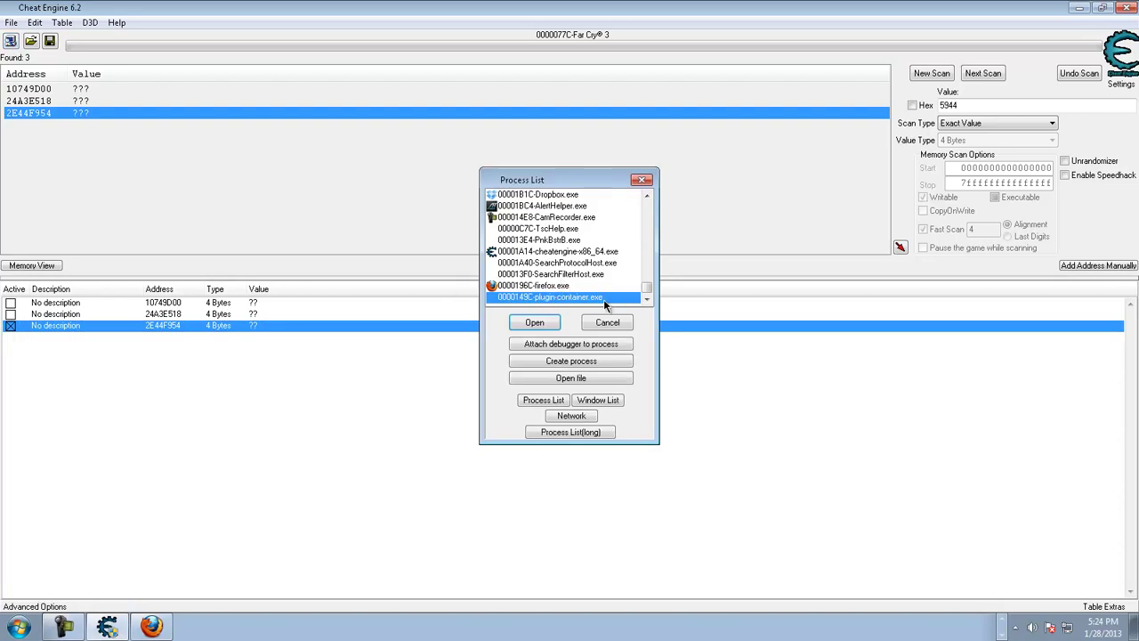
pyautogui.click(641, 181)
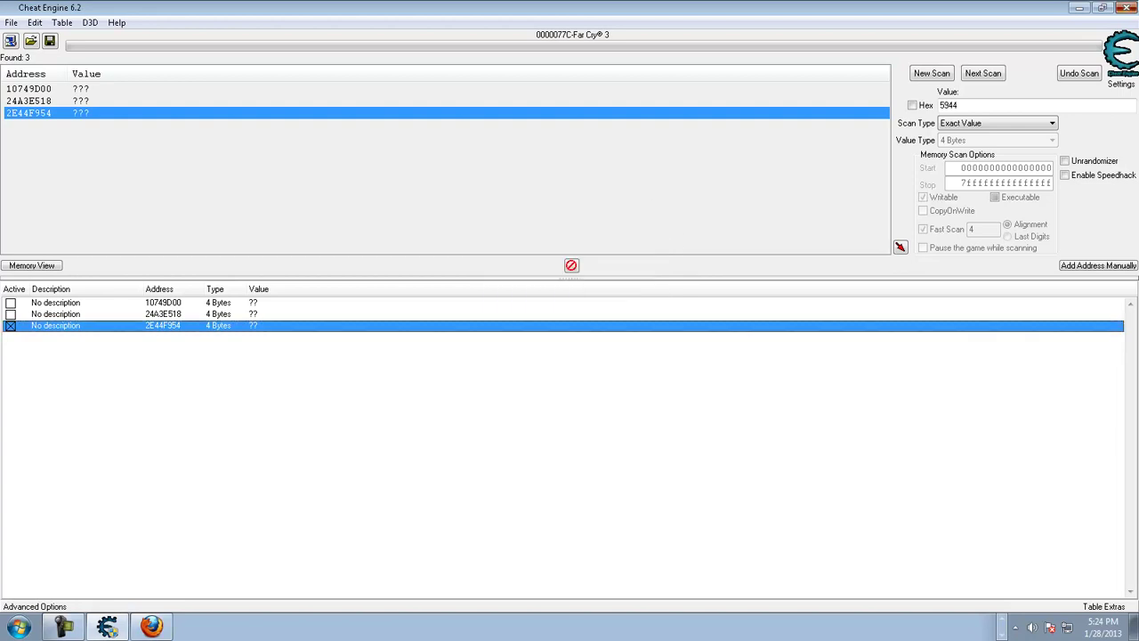
pyautogui.hotkey('alt', 'F4')
pyautogui.click(620, 319)
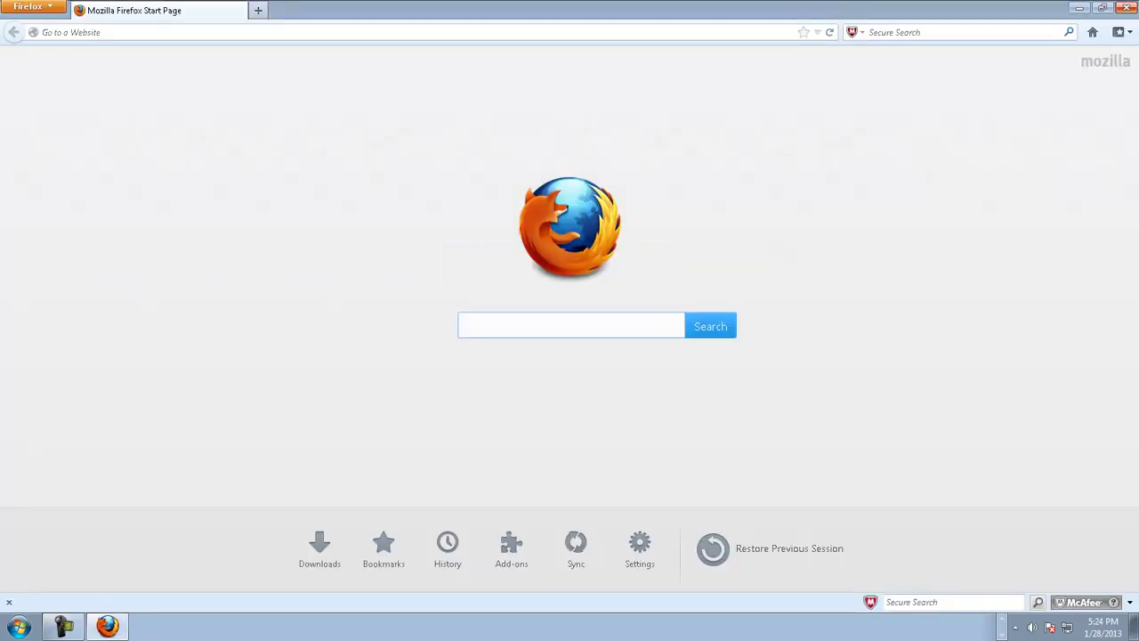